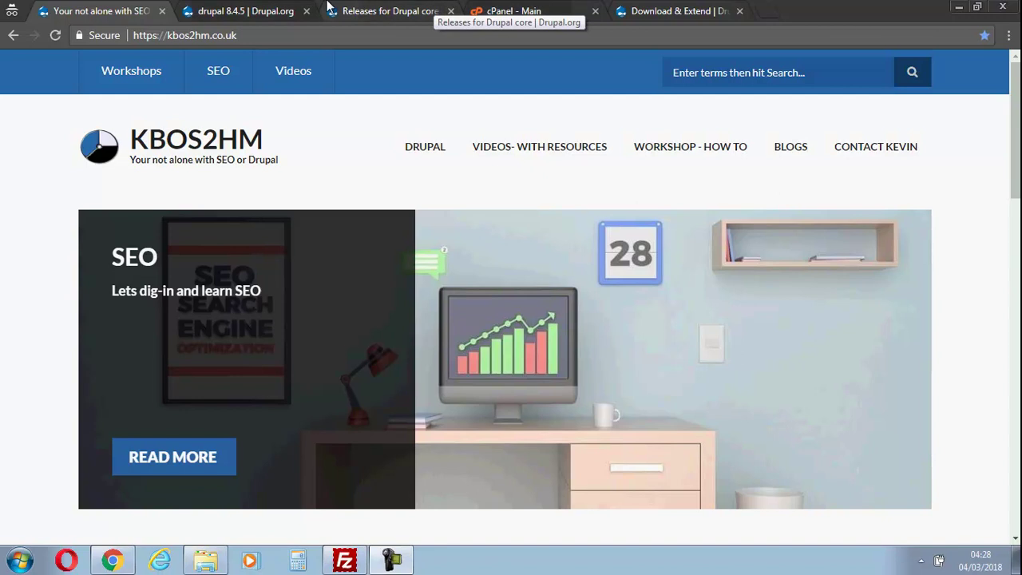
Review the Drupal 8.4.5 release page on Drupal.org.
{"action": "left_click", "coordinate": [241, 11]}
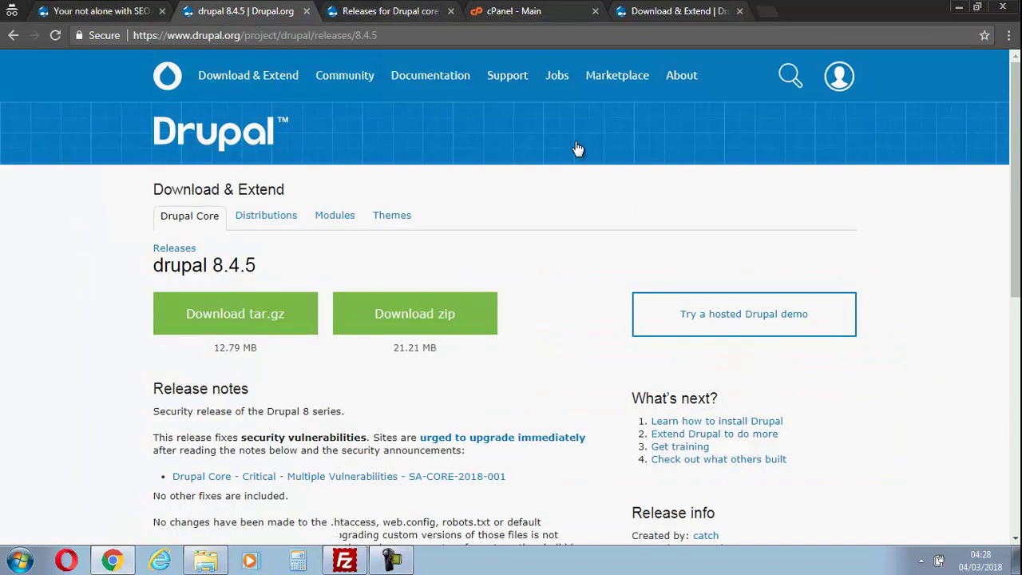
{"action": "mouse_move", "coordinate": [831, 74]}
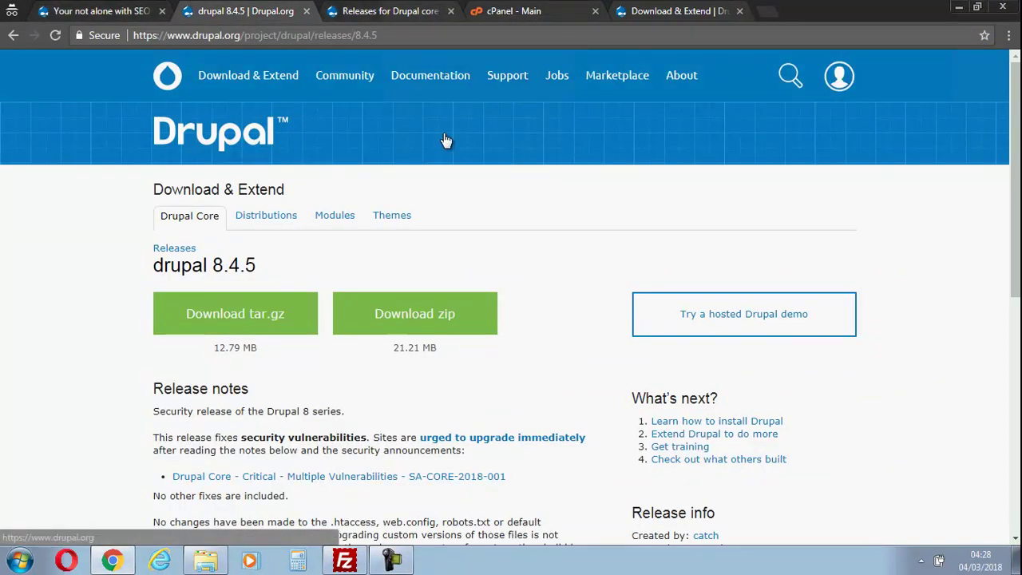
{"action": "left_click_drag", "start_coordinate": [1017, 122], "coordinate": [1011, 167]}
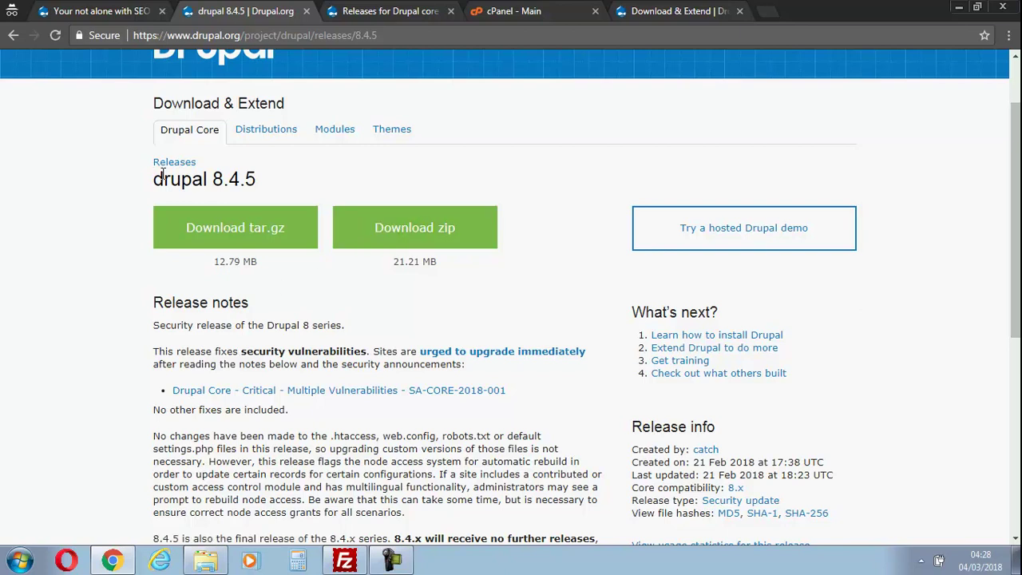
Browse the Releases for Drupal core list, then go to the Download & Extend page.
{"action": "left_click", "coordinate": [382, 8]}
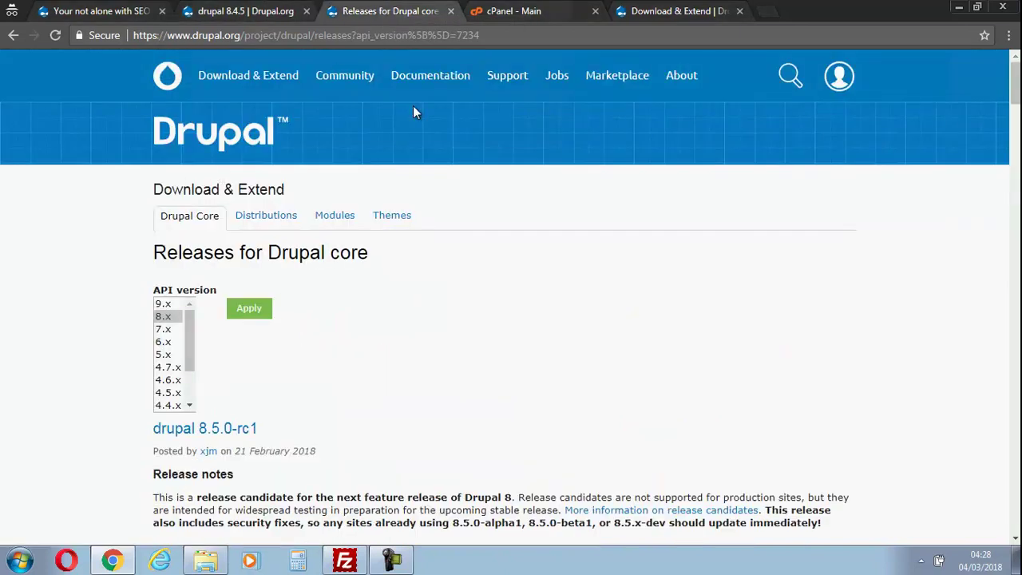
{"action": "left_click_drag", "start_coordinate": [1015, 84], "coordinate": [1018, 114]}
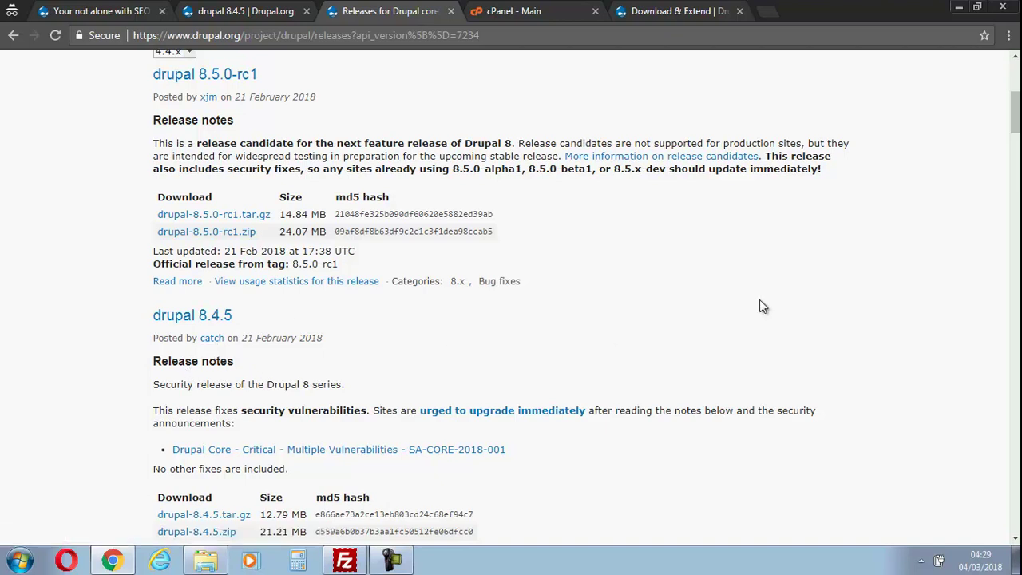
{"action": "left_click_drag", "start_coordinate": [1016, 117], "coordinate": [1016, 64]}
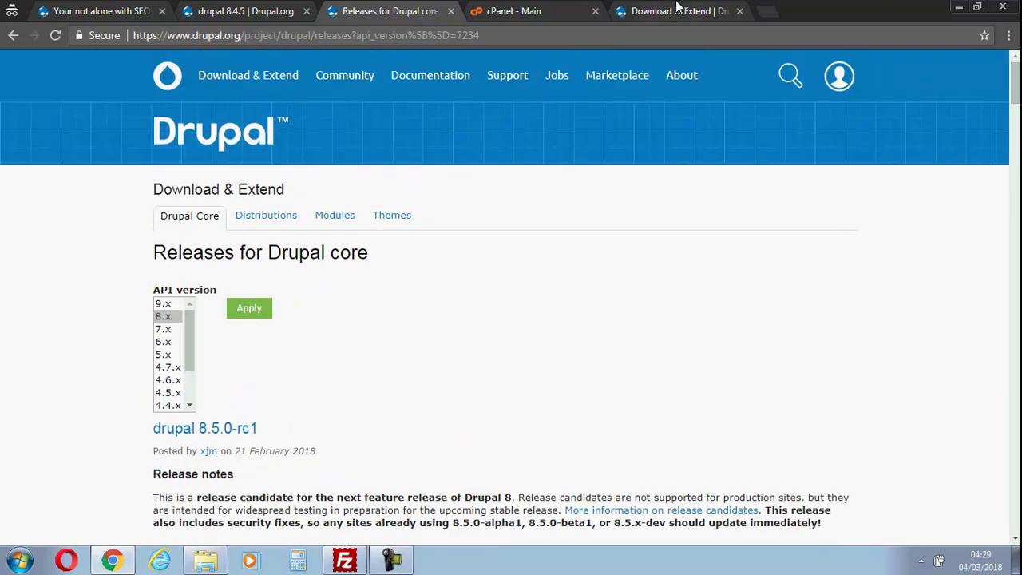
{"action": "left_click", "coordinate": [678, 11]}
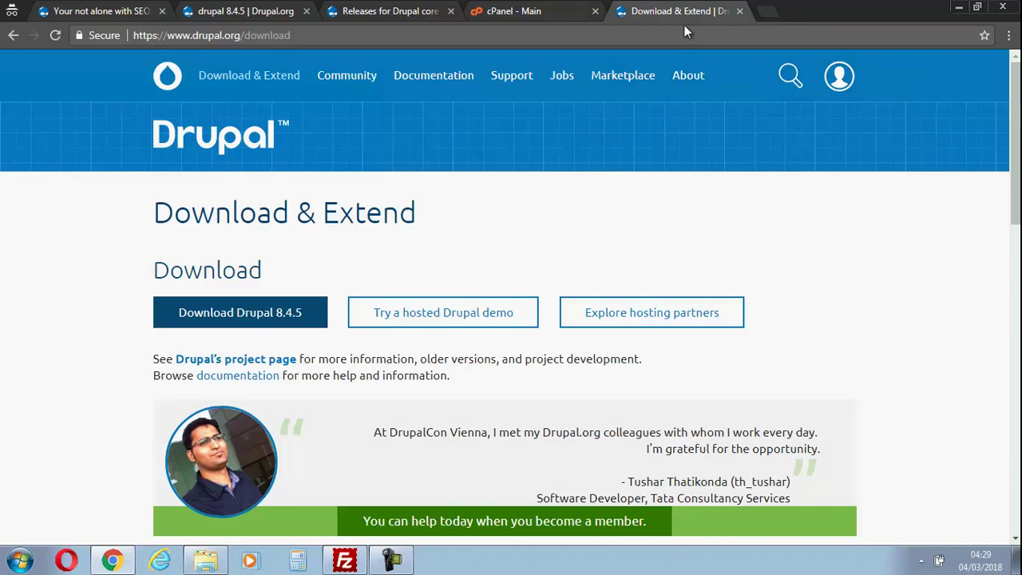
Search Google for 'drupal' in a new tab.
{"action": "left_click", "coordinate": [764, 13]}
{"action": "type", "text": "drupal"}
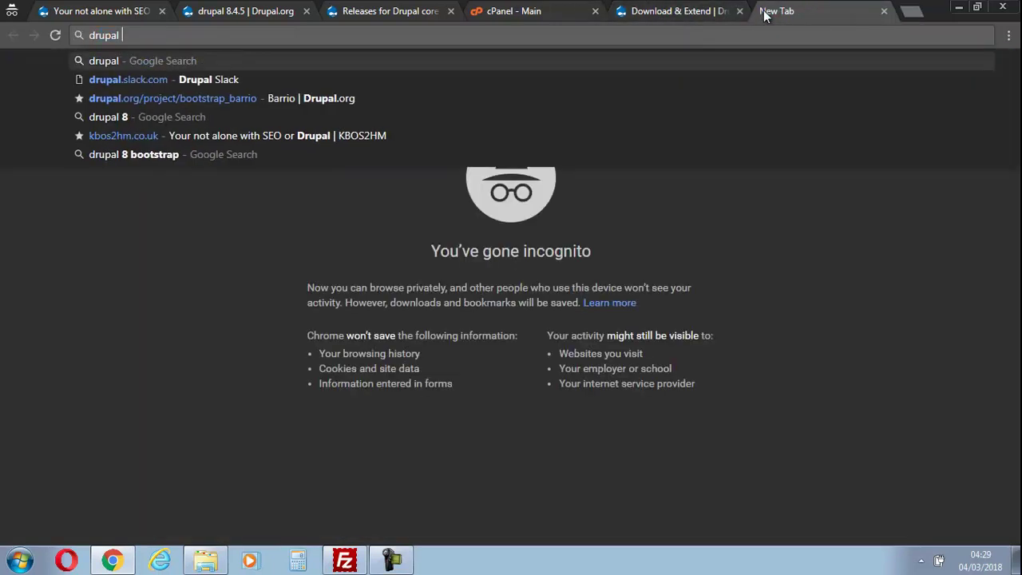
{"action": "key", "text": "Return"}
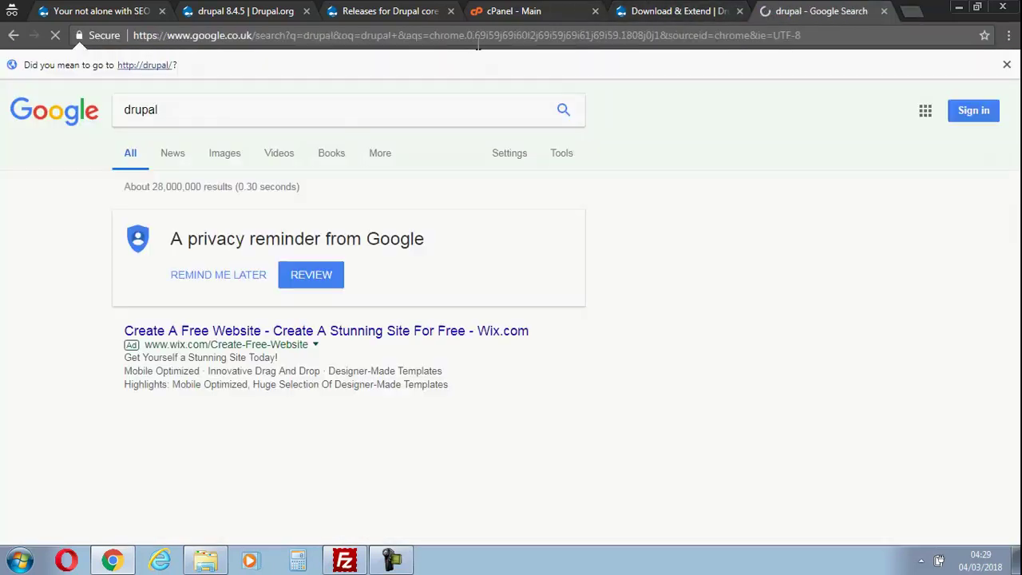
Refine the search to 'drupal 8', skim the results, and return to the 8.4.5 release page.
{"action": "left_click", "coordinate": [280, 119]}
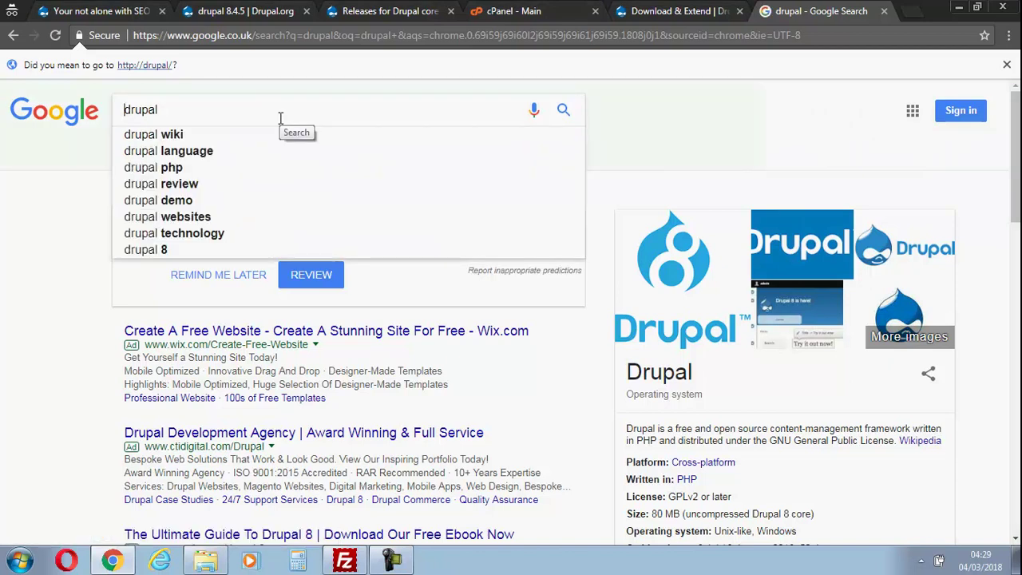
{"action": "type", "text": "8"}
{"action": "key", "text": "Return"}
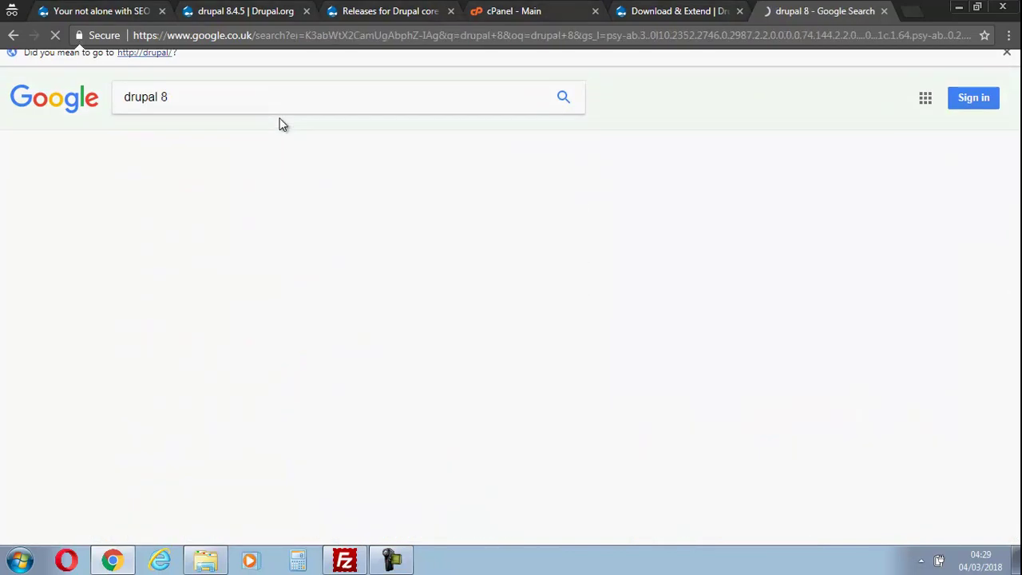
{"action": "scroll", "coordinate": [343, 367], "scroll_direction": "down", "scroll_amount": 2}
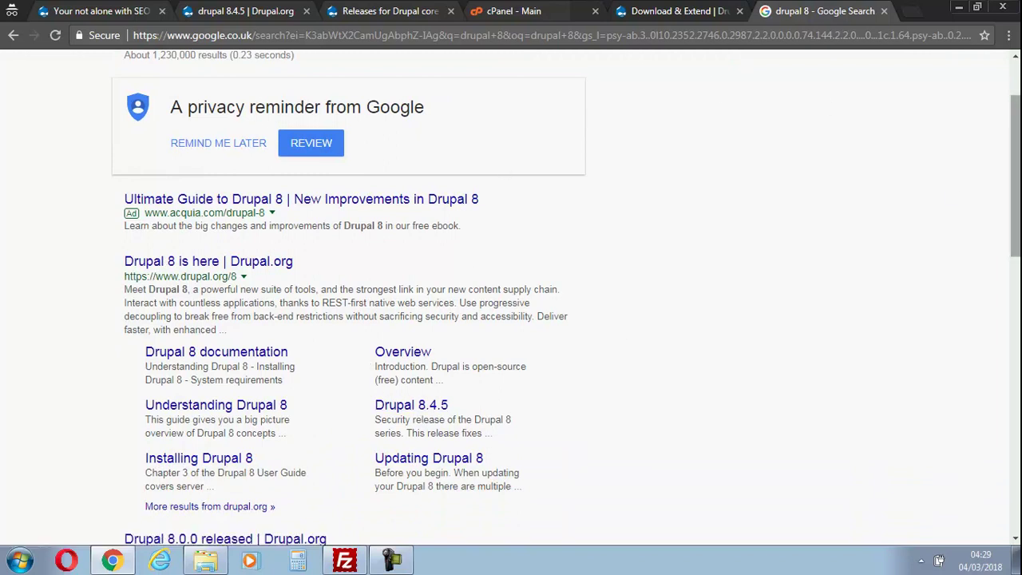
{"action": "scroll", "coordinate": [1014, 159], "scroll_direction": "up", "scroll_amount": 2}
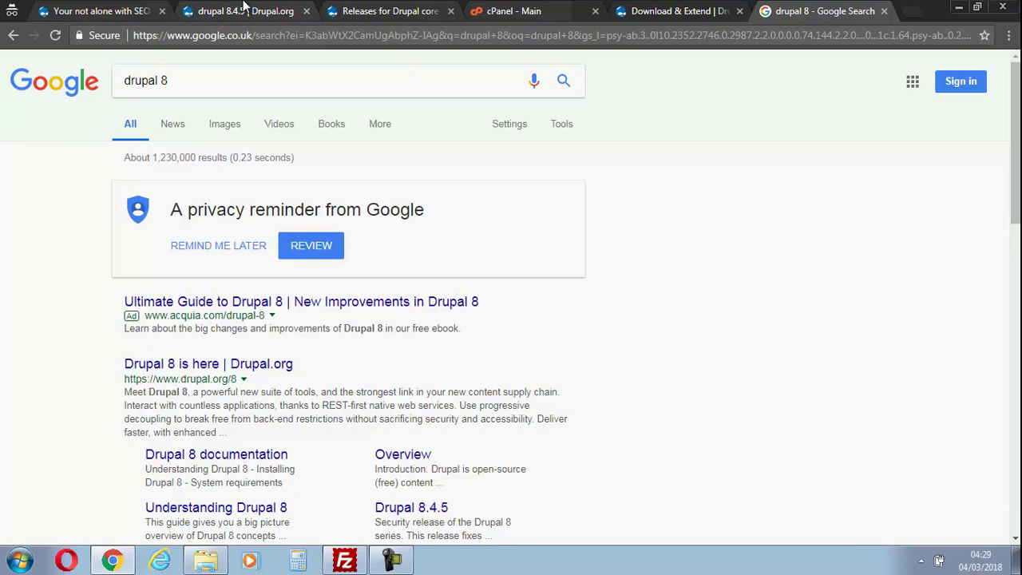
{"action": "left_click", "coordinate": [244, 10]}
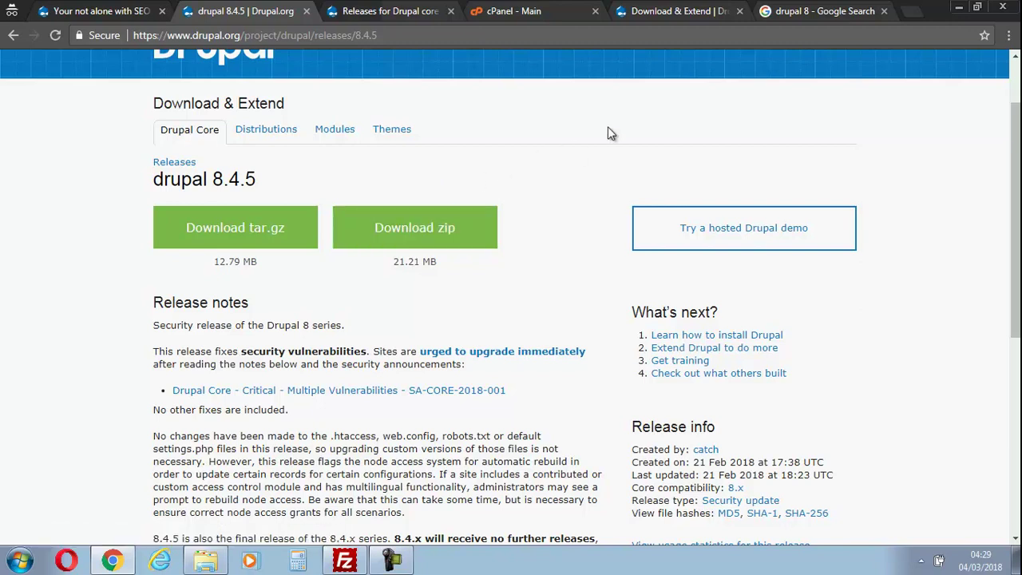
Check the local Drupal 8.4.5 install folder, then bring up the cPanel main dashboard.
{"action": "left_click", "coordinate": [206, 563]}
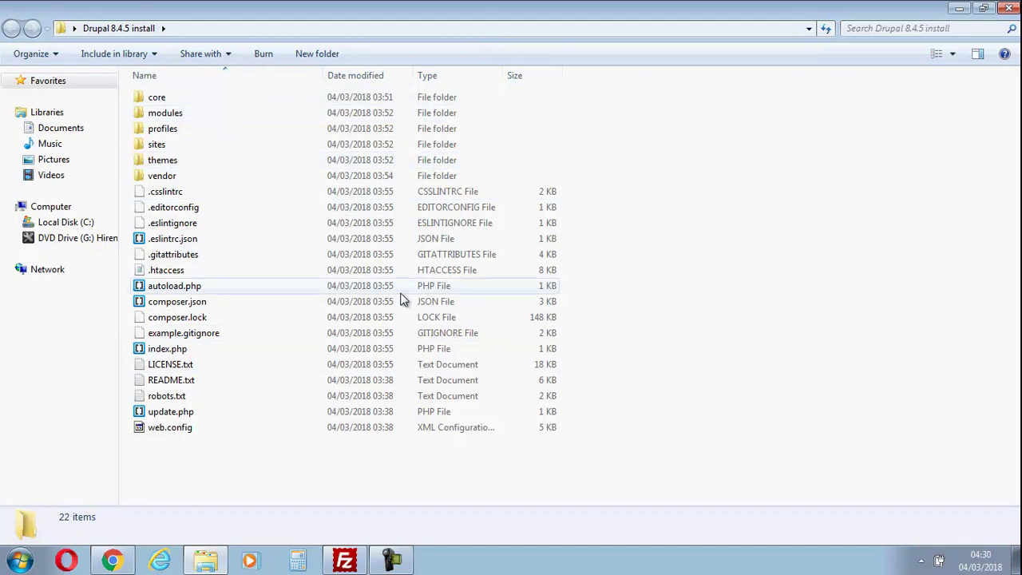
{"action": "left_click", "coordinate": [118, 560]}
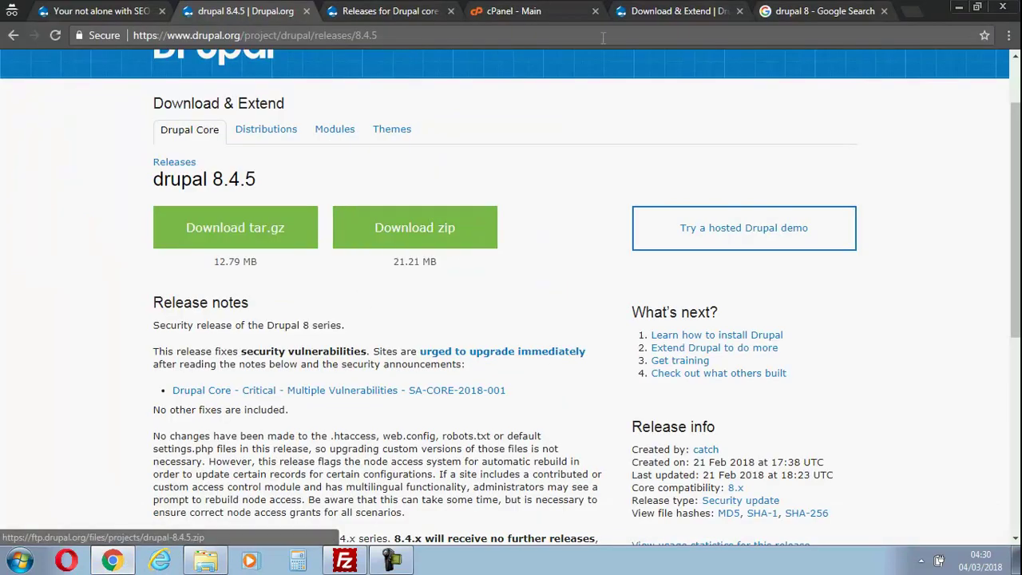
{"action": "left_click", "coordinate": [491, 8]}
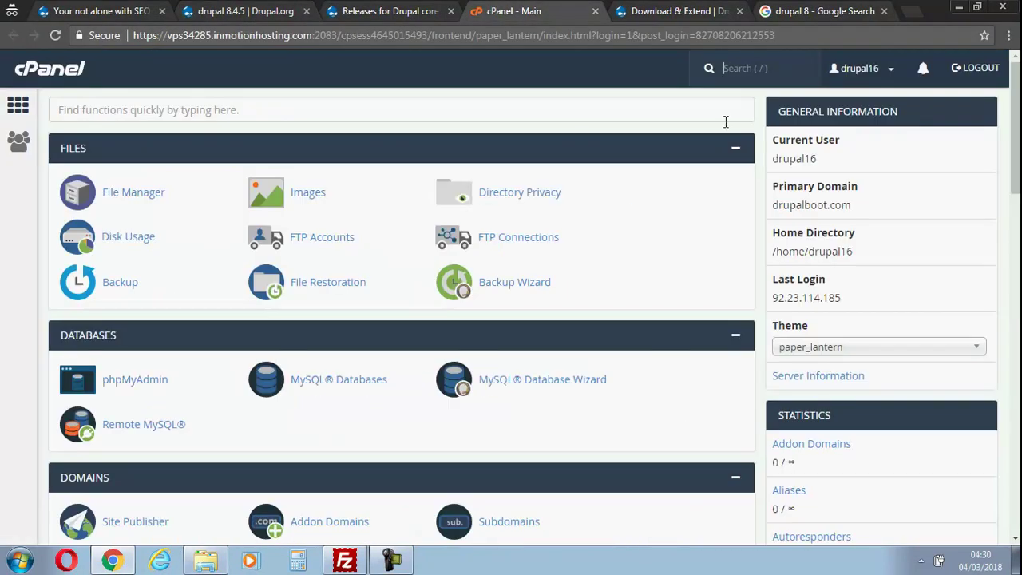
Leave the cPanel dashboard for the FileZilla FTP client.
{"action": "mouse_move", "coordinate": [1004, 90]}
{"action": "left_mouse_down"}
{"action": "mouse_move", "coordinate": [998, 206]}
{"action": "mouse_move", "coordinate": [1003, 99]}
{"action": "left_mouse_up"}
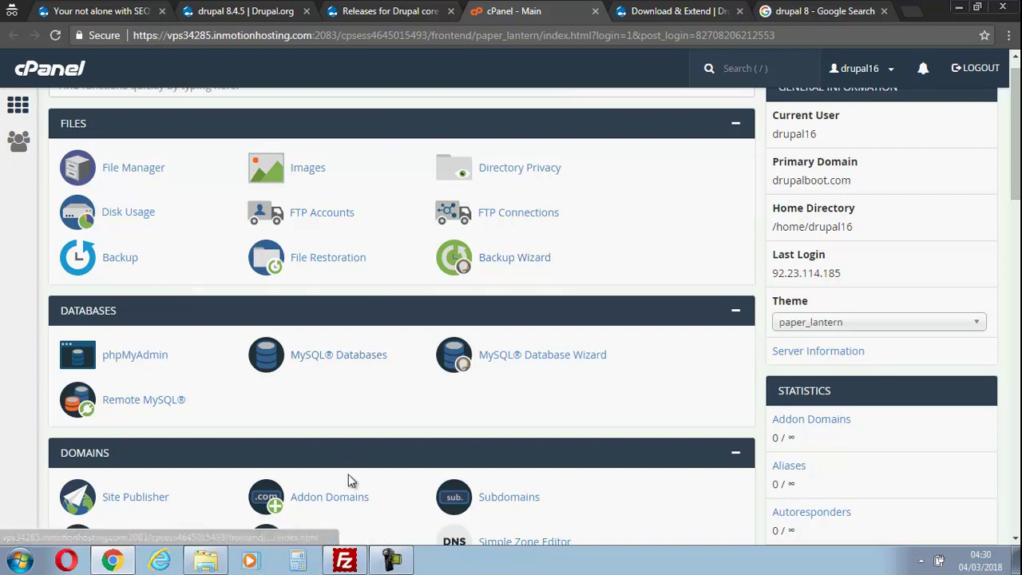
{"action": "left_click", "coordinate": [344, 561]}
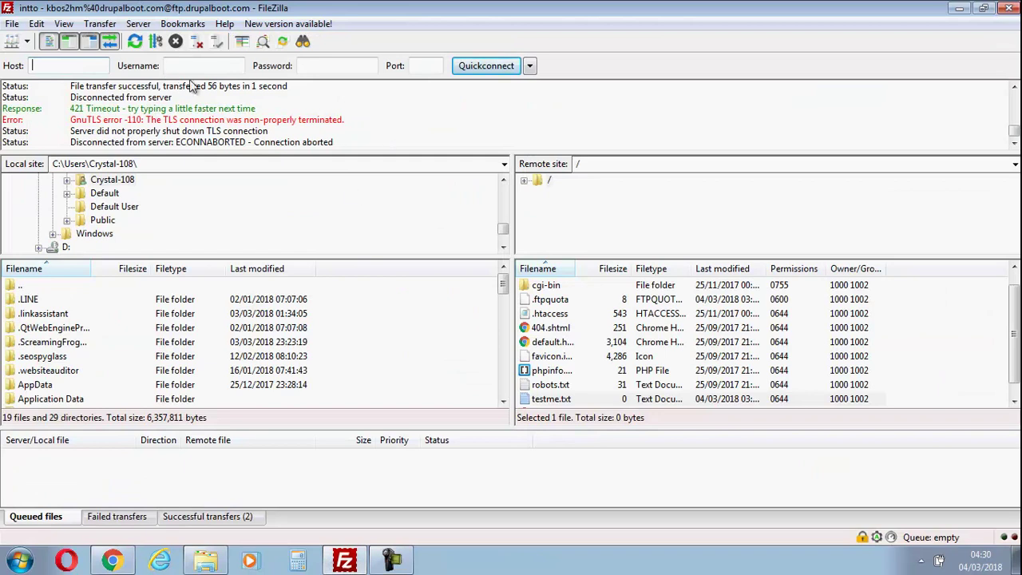
Reconnect to the saved ftp.drupalboot.com site from Site Manager, aborting the previous connection.
{"action": "left_click", "coordinate": [12, 23]}
{"action": "left_click", "coordinate": [50, 42]}
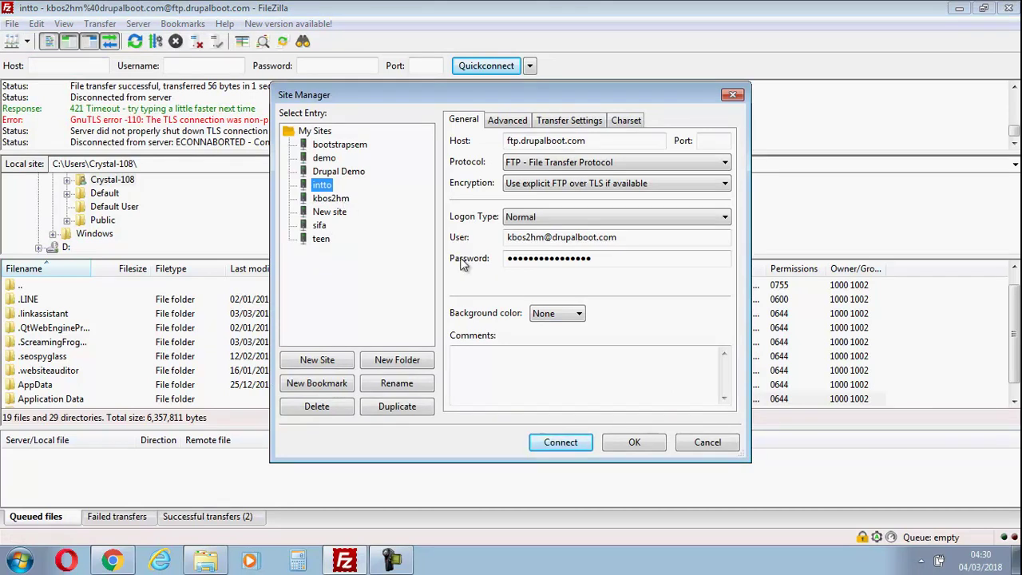
{"action": "left_click", "coordinate": [563, 441]}
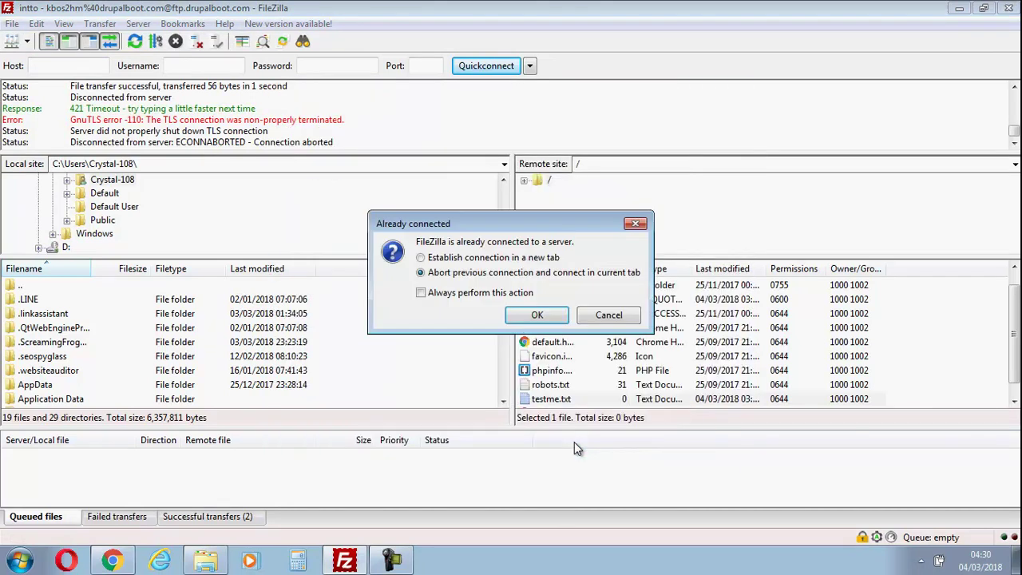
{"action": "left_click", "coordinate": [523, 318]}
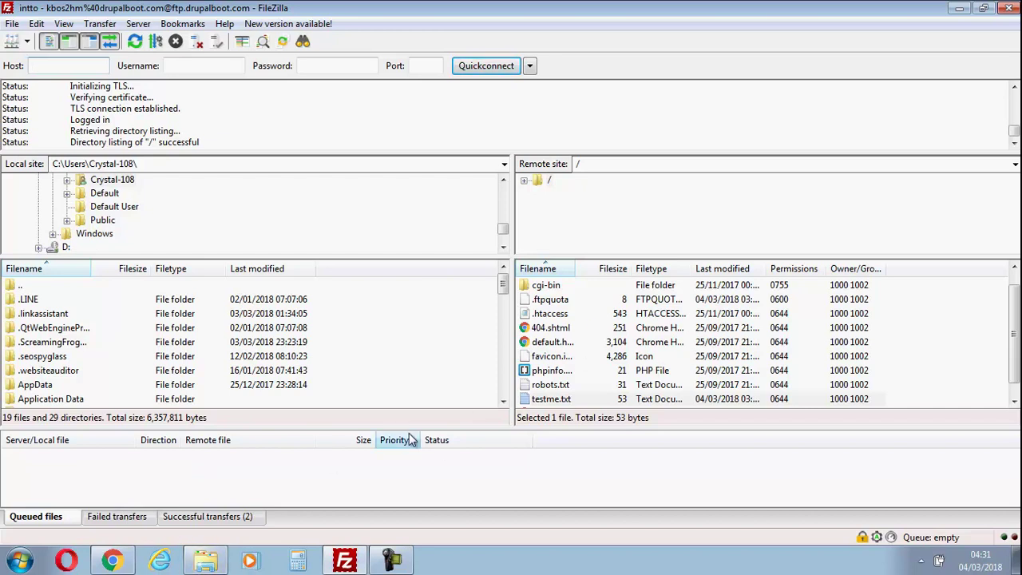
{"action": "left_click", "coordinate": [203, 563]}
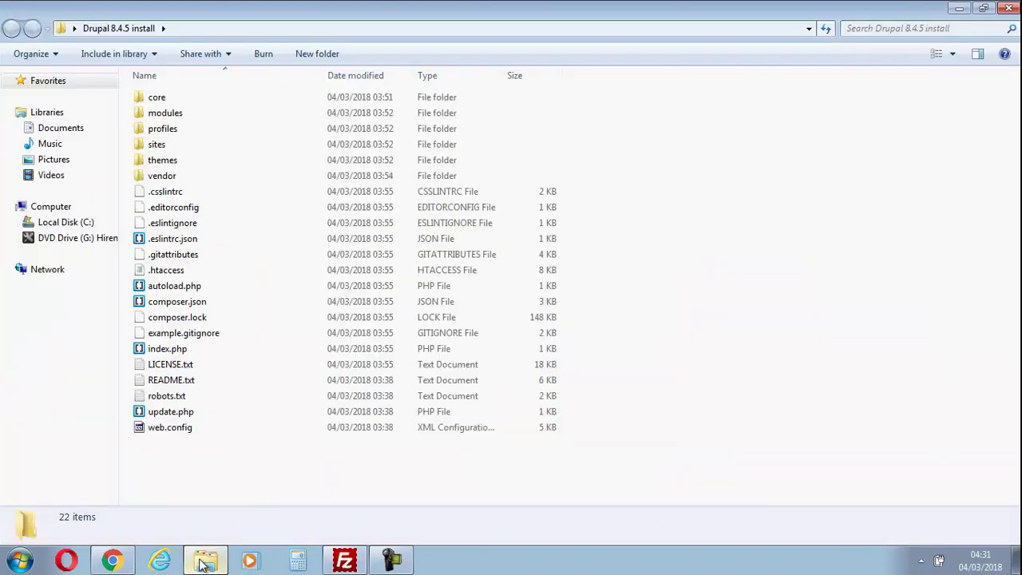
Upload all 22 Drupal 8.4.5 install items by dragging them into FileZilla's remote server root.
{"action": "left_click_drag", "start_coordinate": [262, 483], "coordinate": [167, 93]}
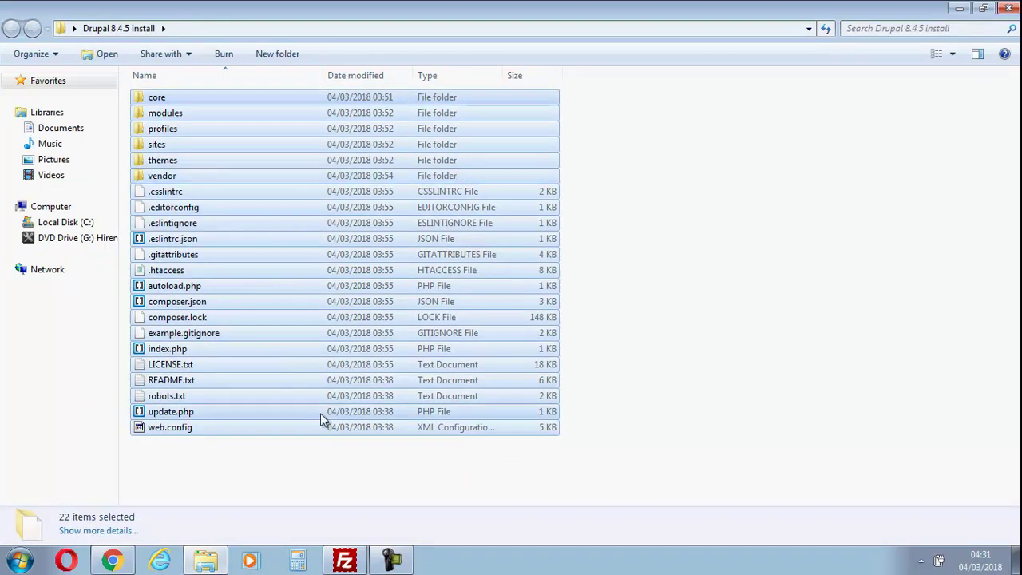
{"action": "left_click", "coordinate": [359, 563]}
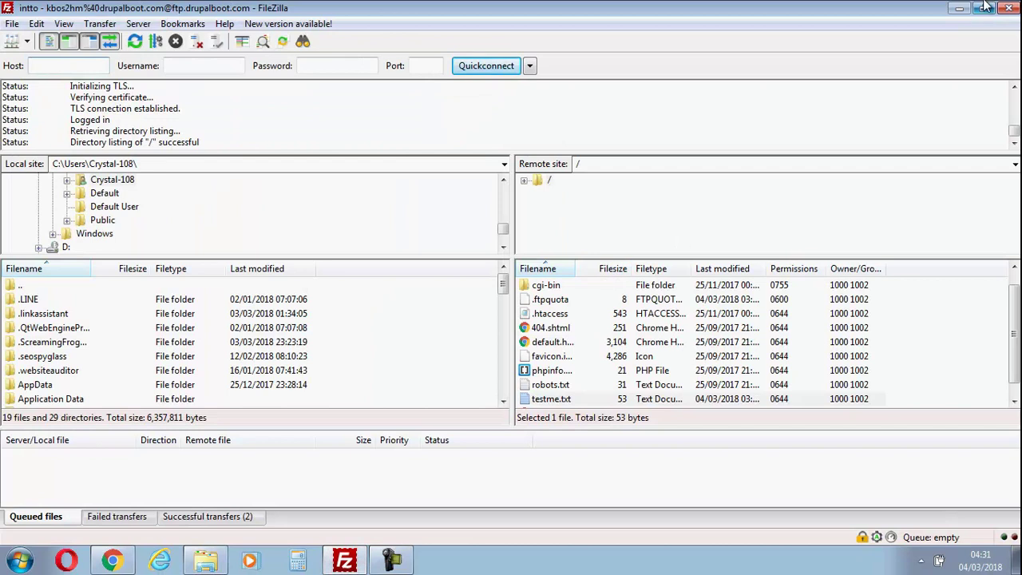
{"action": "left_click", "coordinate": [983, 8]}
{"action": "left_click_drag", "start_coordinate": [623, 121], "coordinate": [472, 147]}
{"action": "left_click_drag", "start_coordinate": [383, 108], "coordinate": [752, 471]}
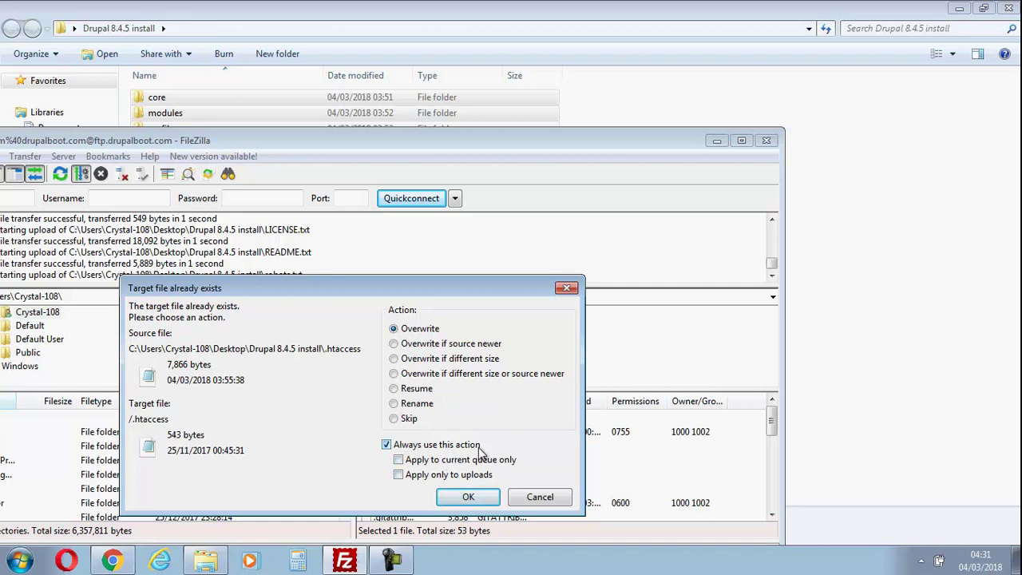
Always overwrite existing files, maximize FileZilla, and let the upload progress to vendor/easyrdf.
{"action": "left_click", "coordinate": [467, 496]}
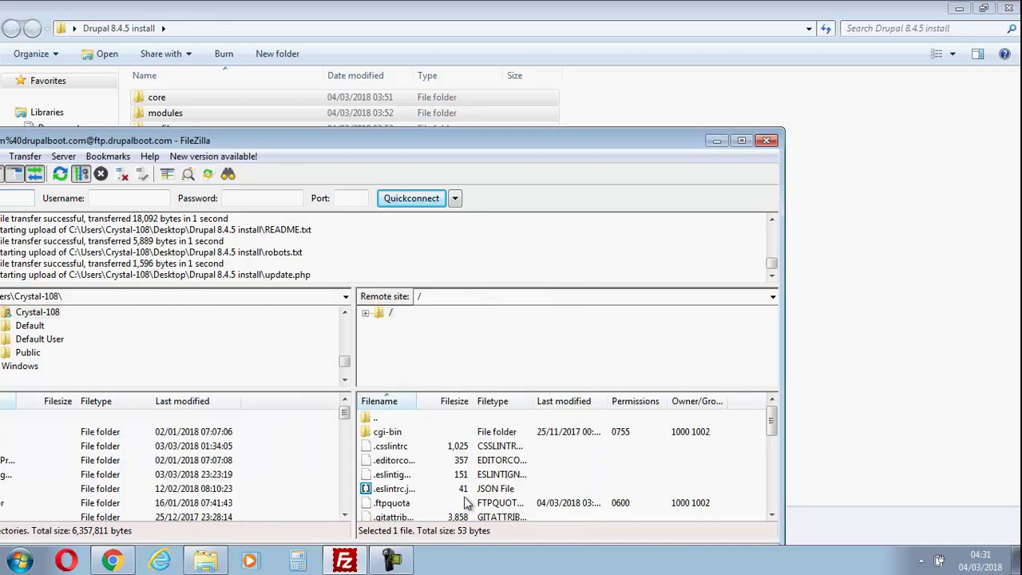
{"action": "left_click", "coordinate": [741, 140]}
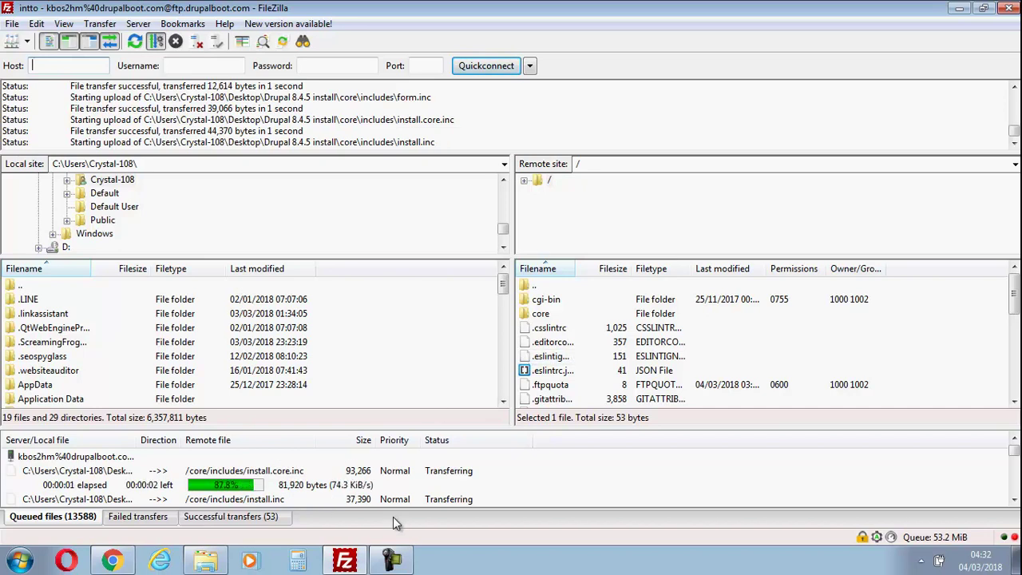
{"action": "left_click", "coordinate": [395, 564]}
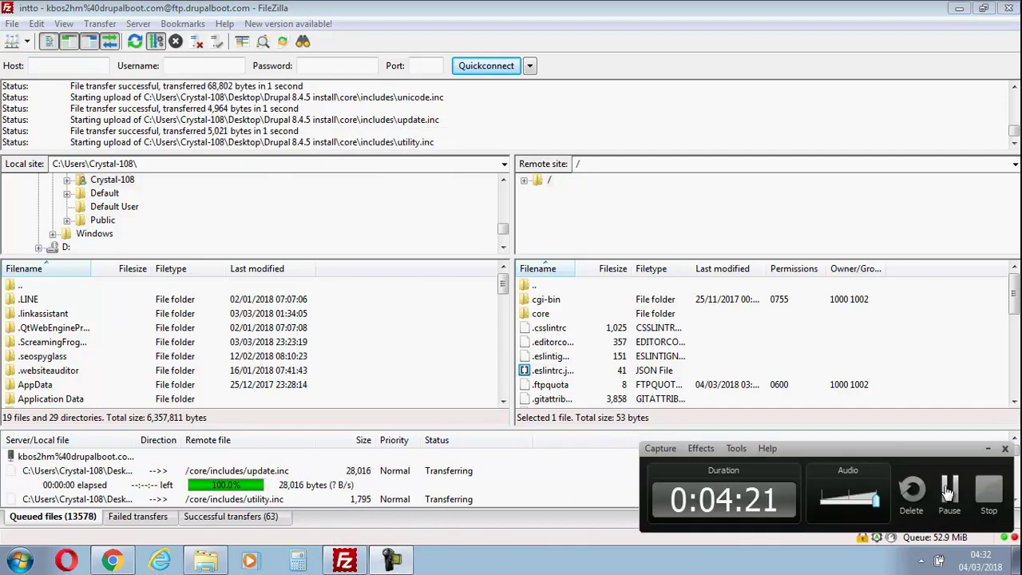
{"action": "left_click", "coordinate": [949, 488]}
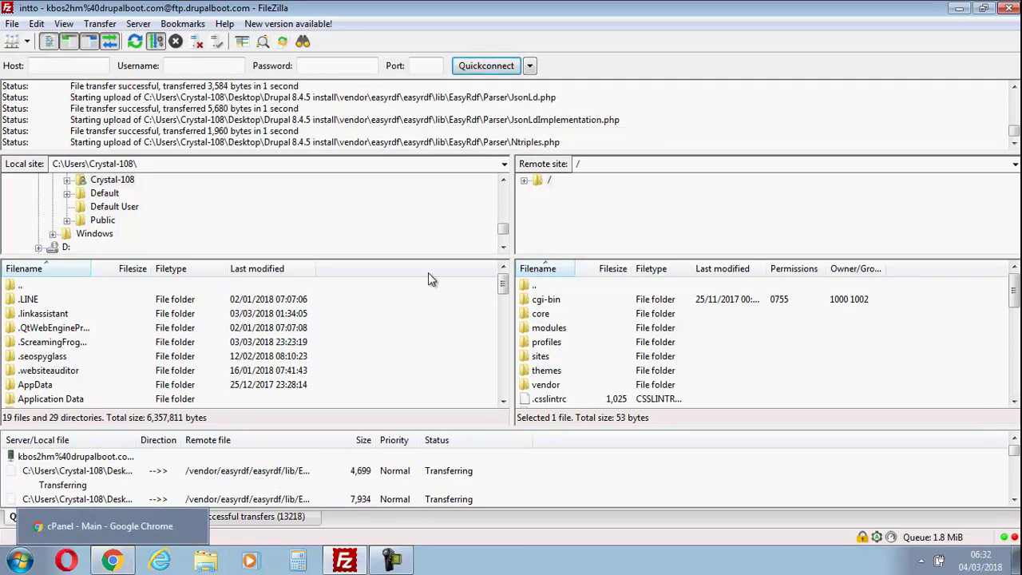
{"action": "left_click", "coordinate": [112, 561]}
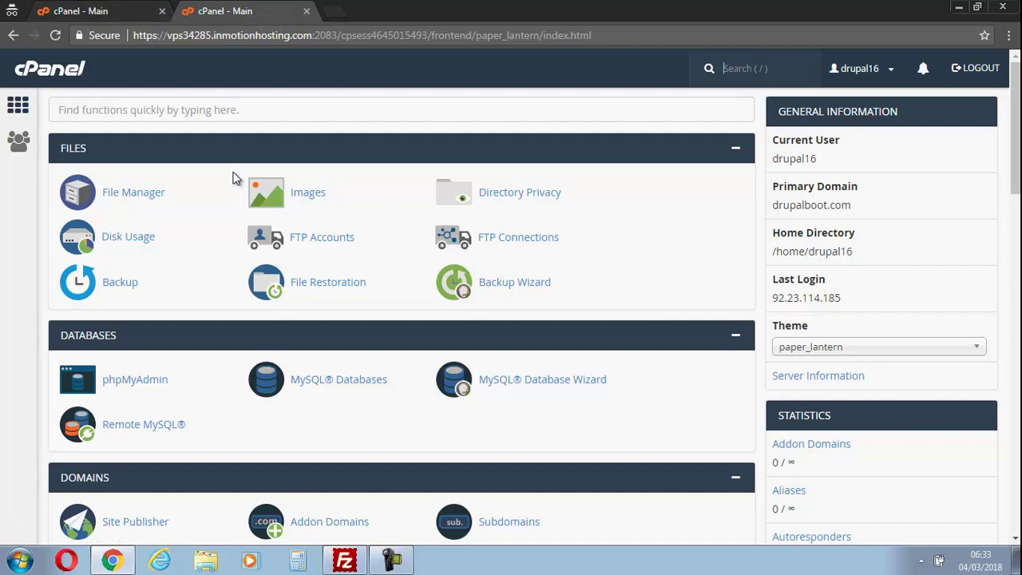
Start the MySQL Database Wizard and enter 'temp' as the new database name.
{"action": "mouse_move", "coordinate": [1015, 174]}
{"action": "left_mouse_down"}
{"action": "mouse_move", "coordinate": [1015, 244]}
{"action": "mouse_move", "coordinate": [1015, 178]}
{"action": "left_mouse_up"}
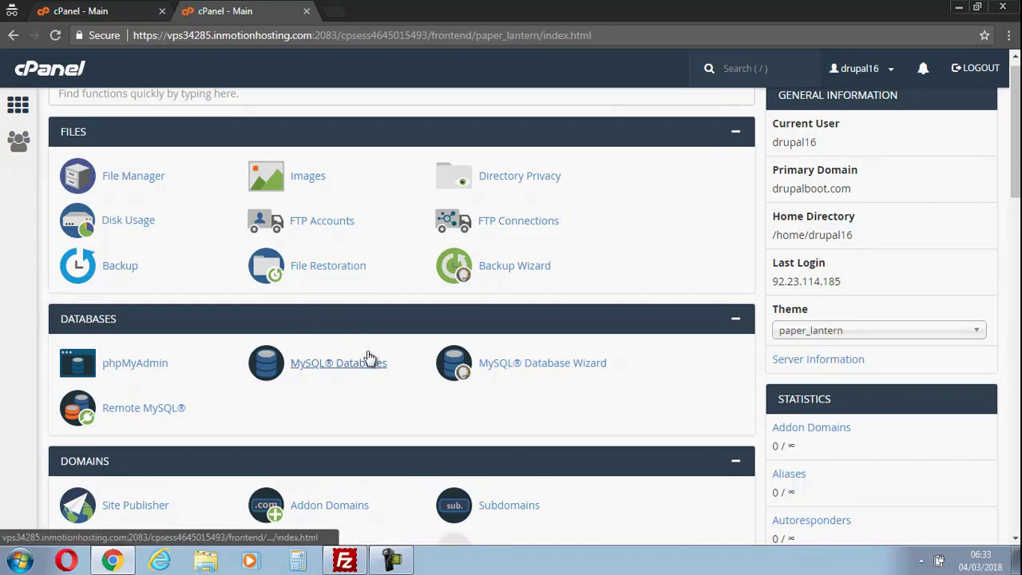
{"action": "left_click", "coordinate": [535, 364]}
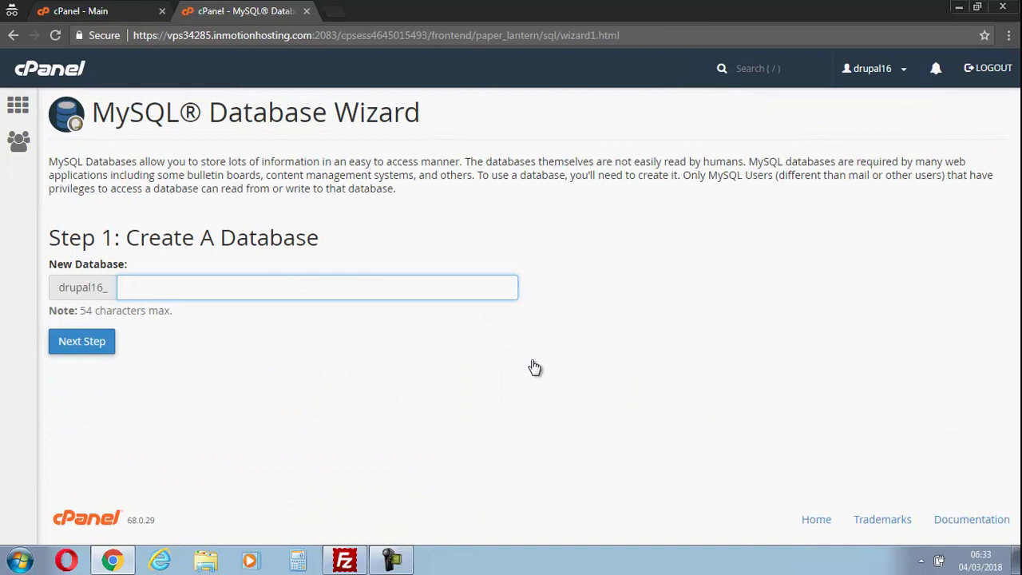
{"action": "left_click", "coordinate": [261, 281]}
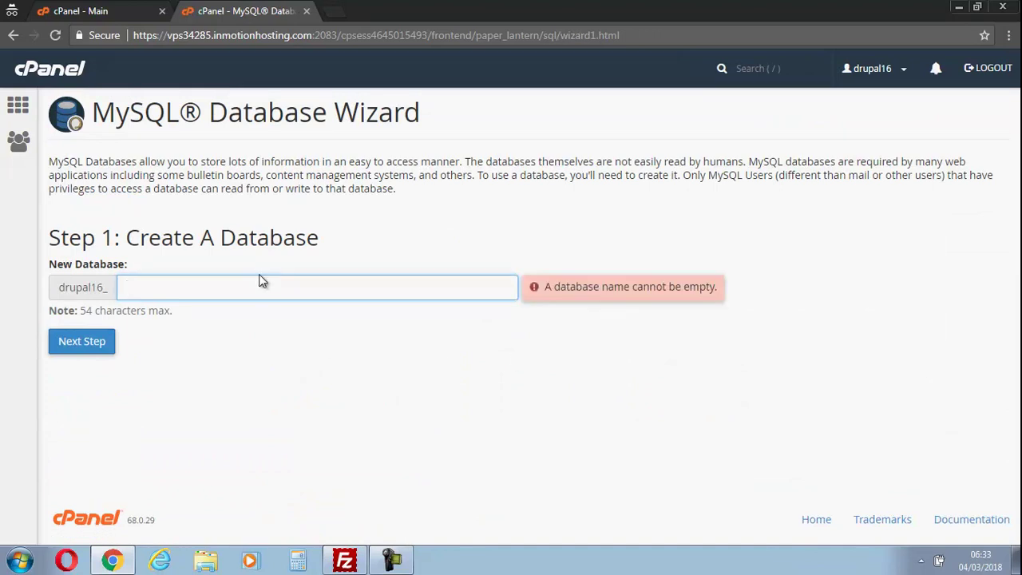
{"action": "type", "text": "temp"}
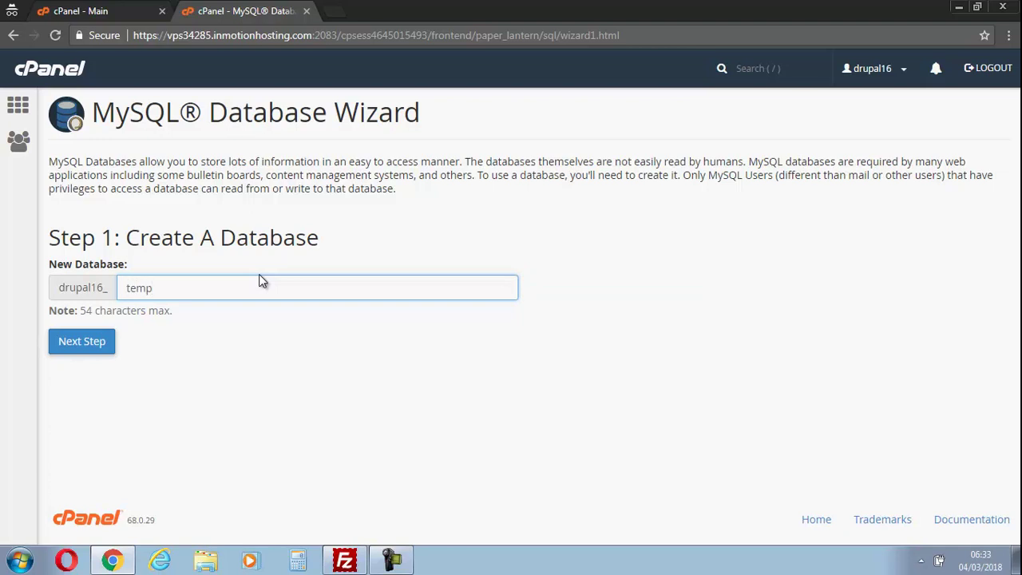
Create the drupal16_temp database and a new database user with a confirmed password.
{"action": "left_click", "coordinate": [107, 340]}
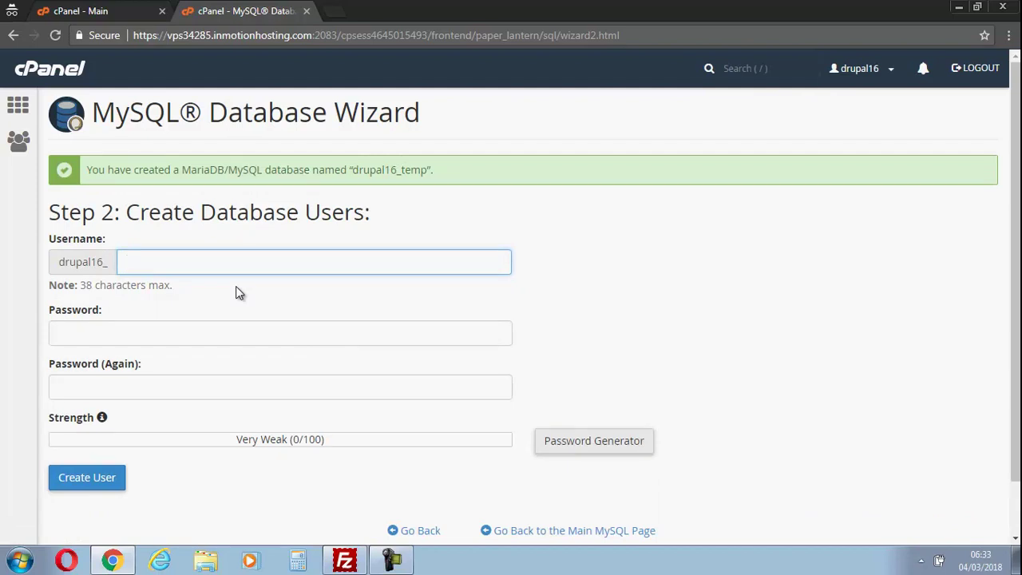
{"action": "type", "text": "popme"}
{"action": "left_click", "coordinate": [218, 333]}
{"action": "type", "text": "•••"}
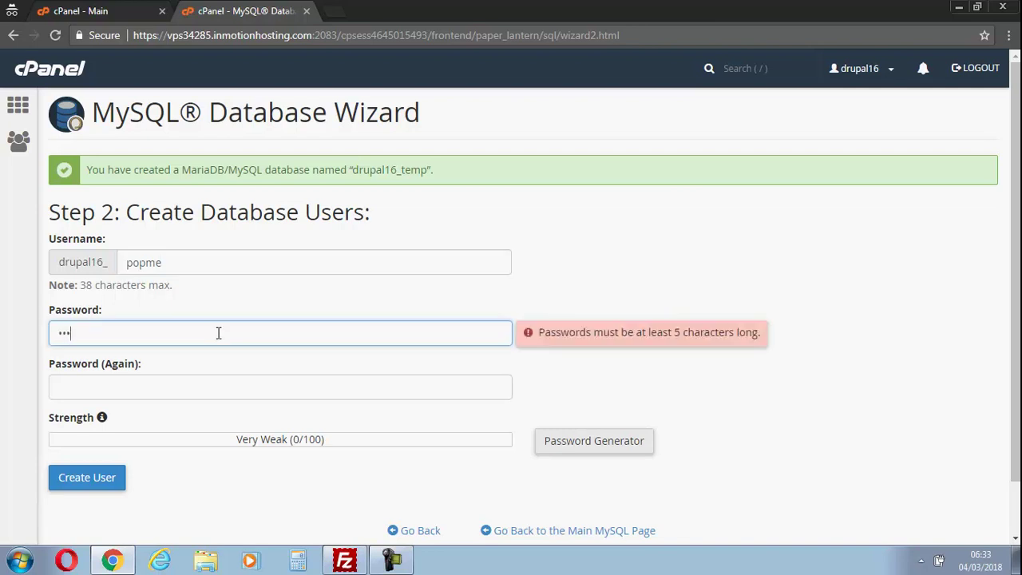
{"action": "type", "text": "••"}
{"action": "left_click", "coordinate": [198, 389]}
{"action": "type", "text": "••••••••"}
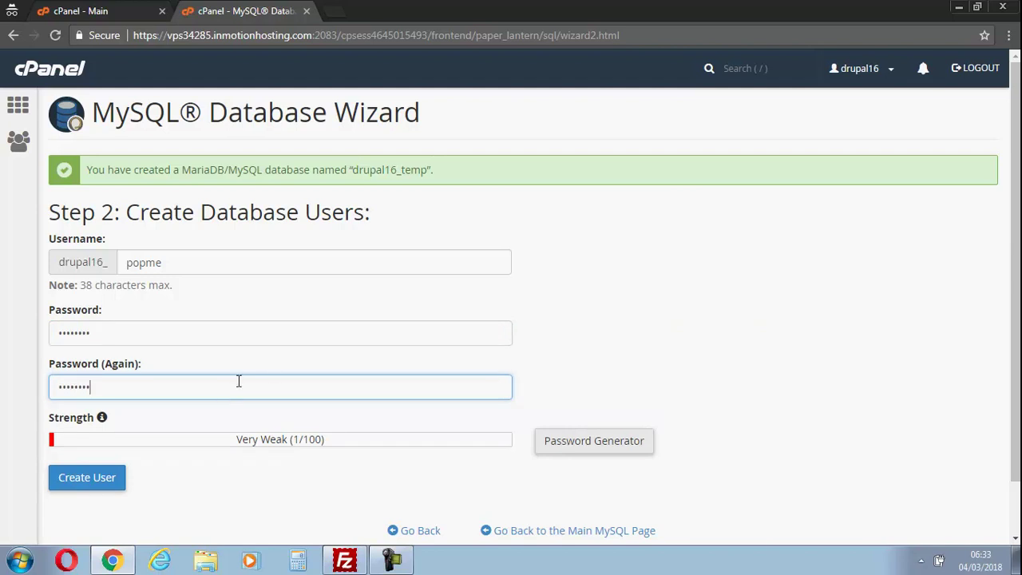
{"action": "scroll", "coordinate": [1016, 232], "scroll_direction": "down", "scroll_amount": 1}
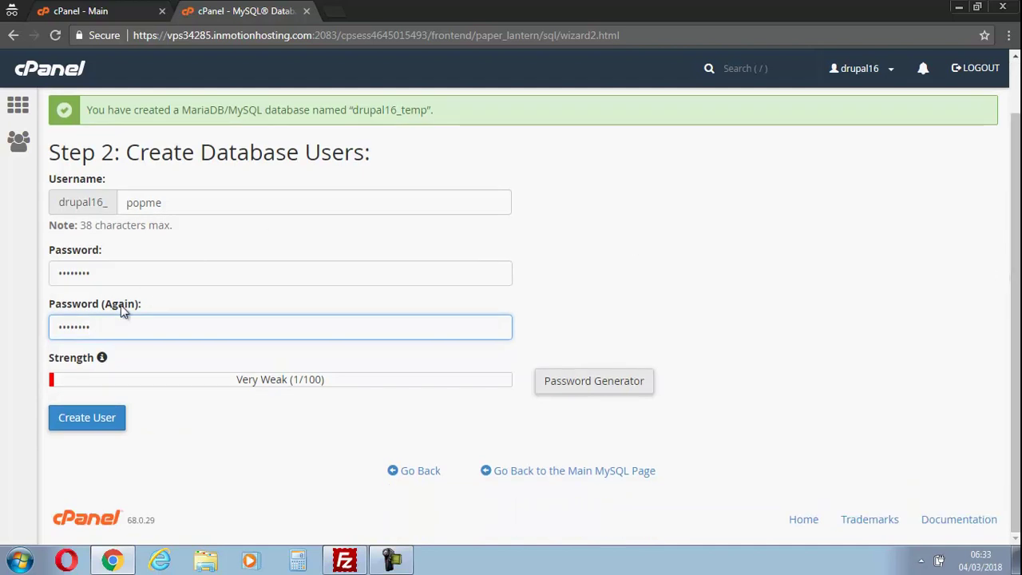
{"action": "left_click", "coordinate": [90, 419]}
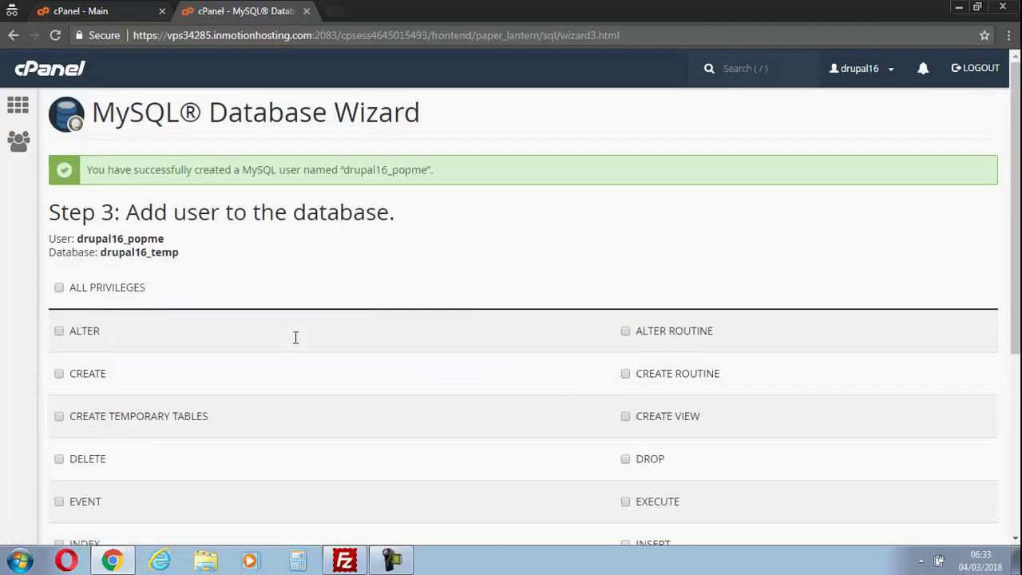
Grant the new user ALL PRIVILEGES on drupal16_temp.
{"action": "left_click", "coordinate": [59, 289]}
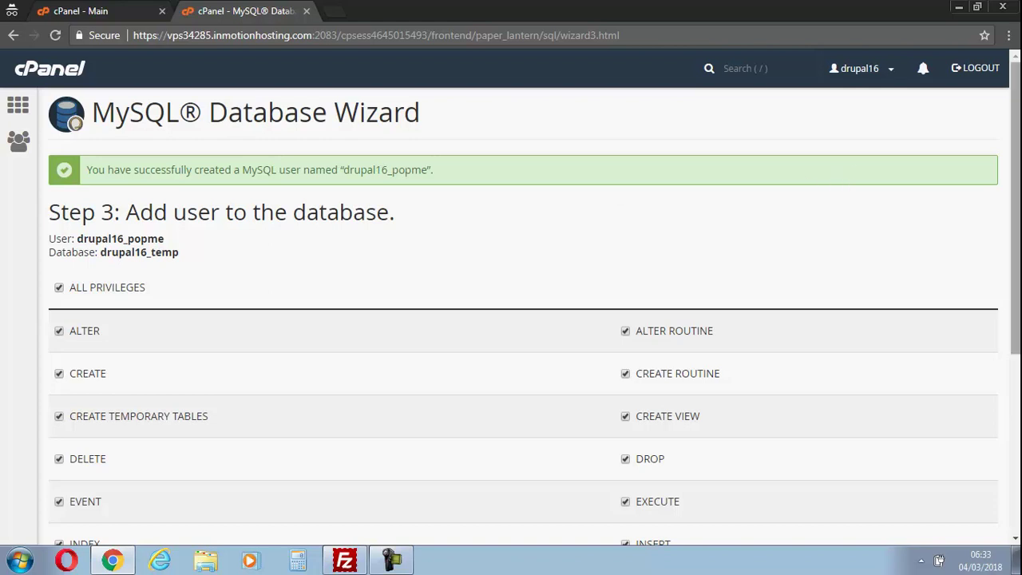
{"action": "left_click_drag", "start_coordinate": [1016, 177], "coordinate": [1017, 259]}
{"action": "scroll", "coordinate": [990, 359], "scroll_direction": "down", "scroll_amount": 2}
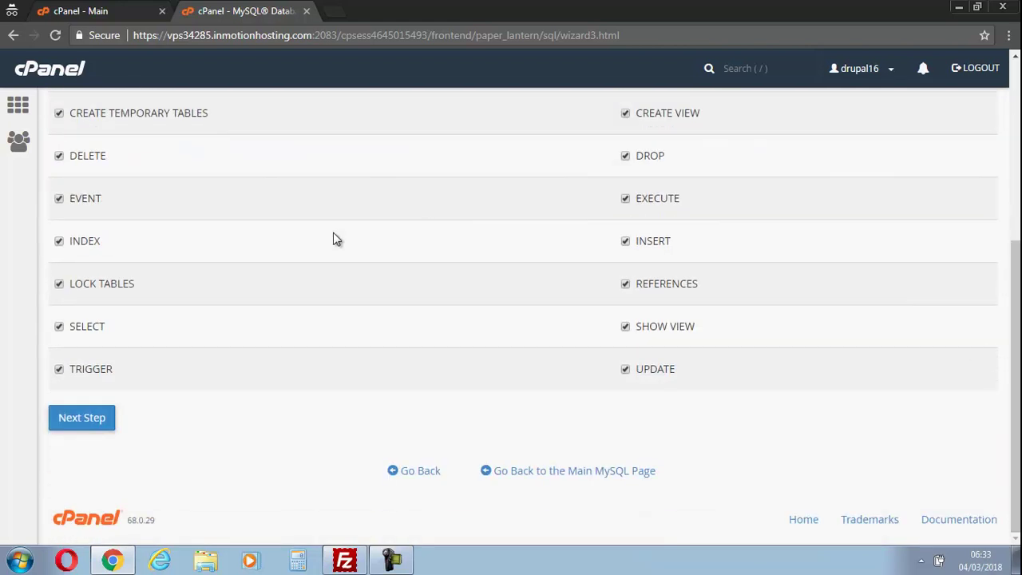
{"action": "left_click", "coordinate": [94, 421]}
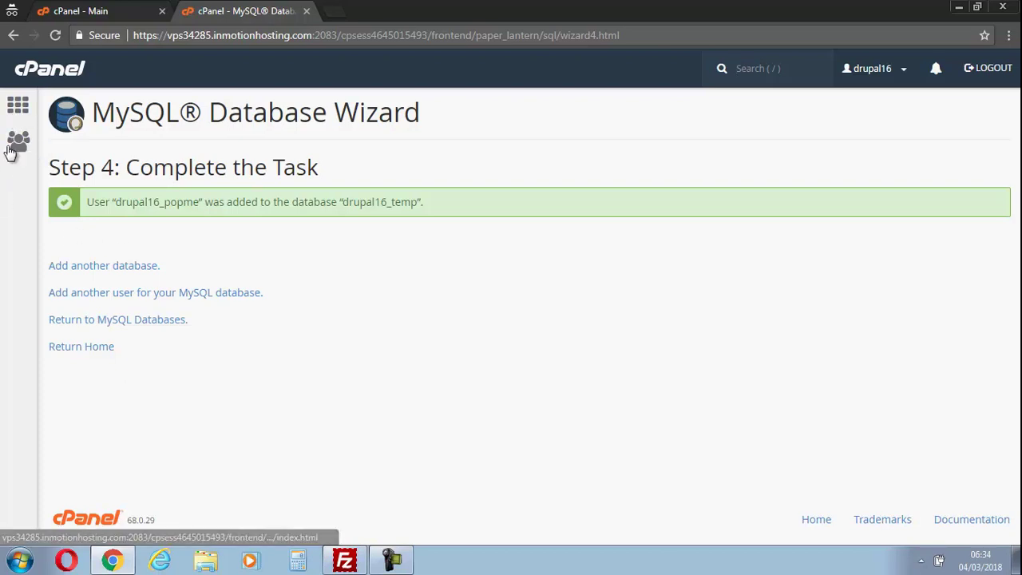
Verify drupal16_temp and its privileged user under MySQL Databases, then check FileZilla's upload.
{"action": "left_click", "coordinate": [16, 110]}
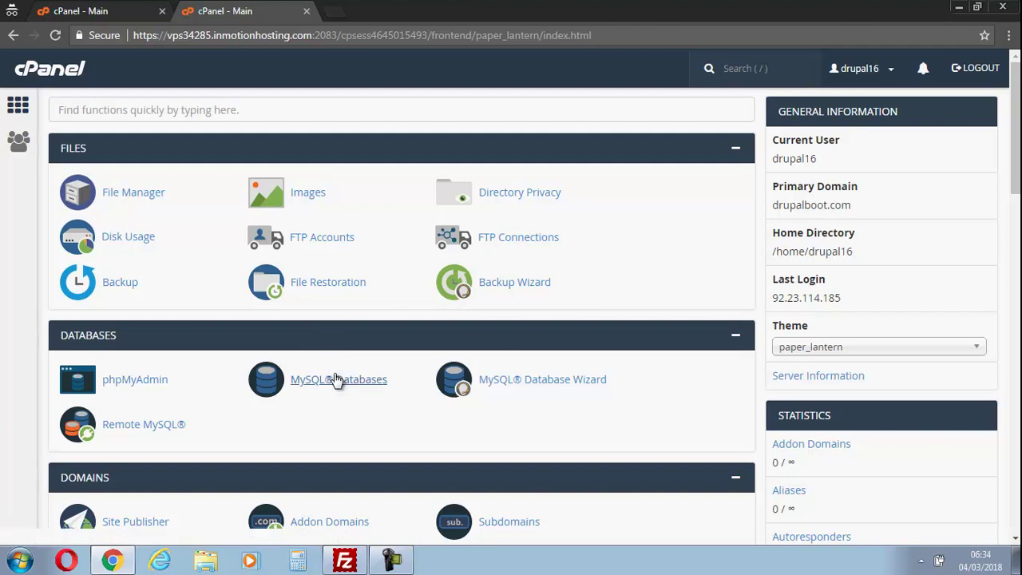
{"action": "left_click", "coordinate": [337, 380]}
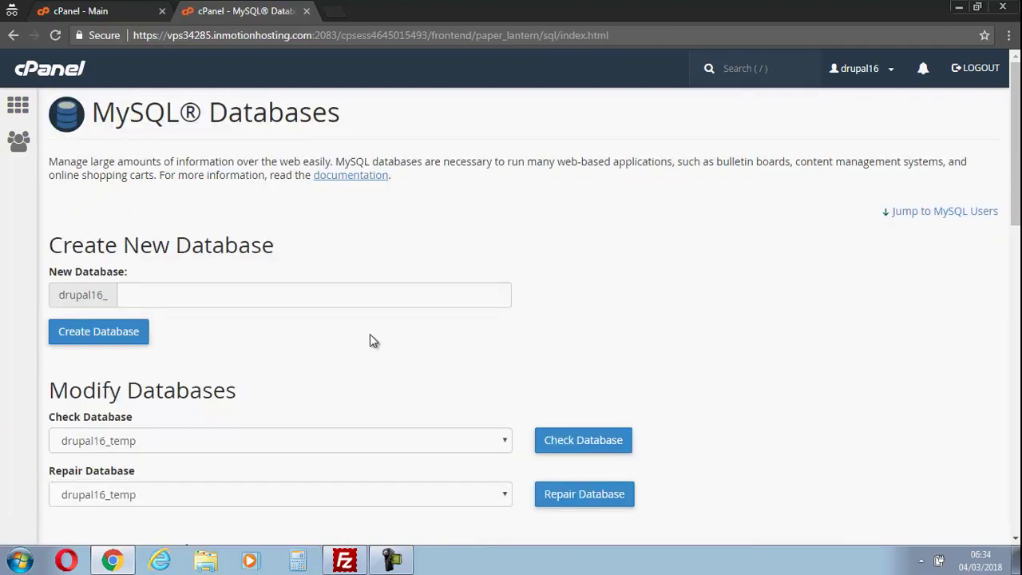
{"action": "left_click_drag", "start_coordinate": [1015, 146], "coordinate": [1008, 250]}
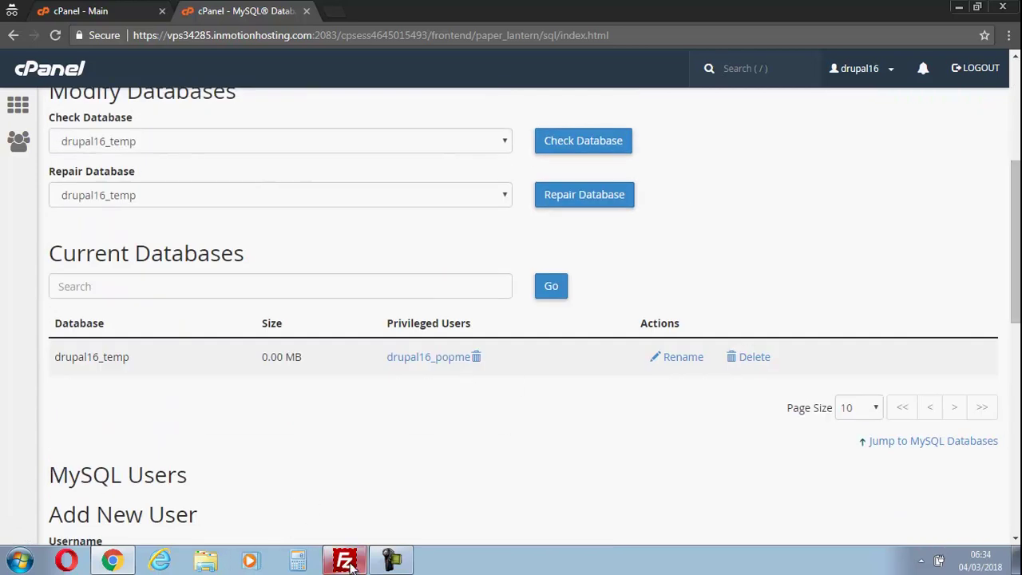
{"action": "left_click", "coordinate": [348, 561]}
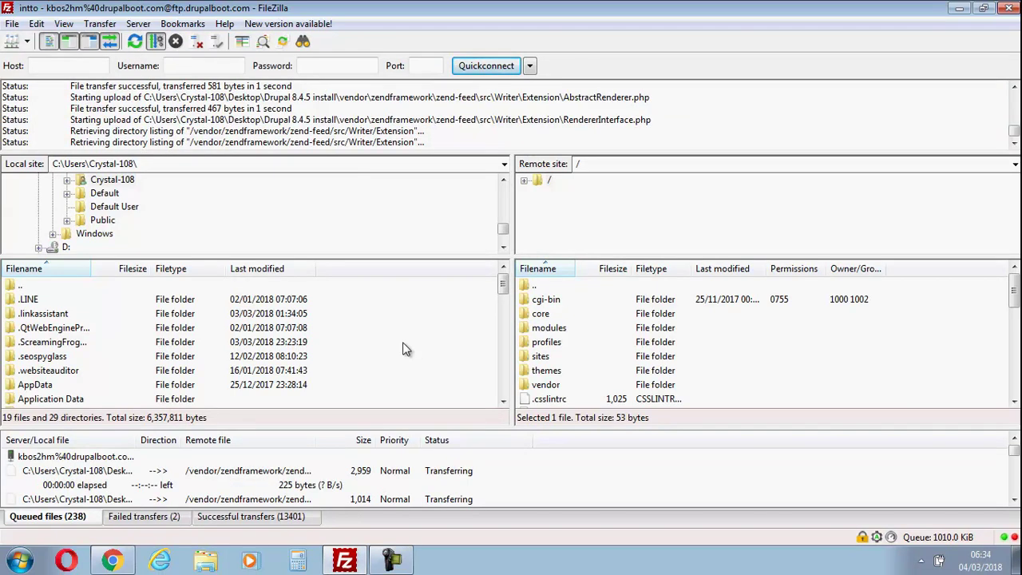
Open cPanel's File Manager and enter the public_html folder.
{"action": "left_click", "coordinate": [113, 562]}
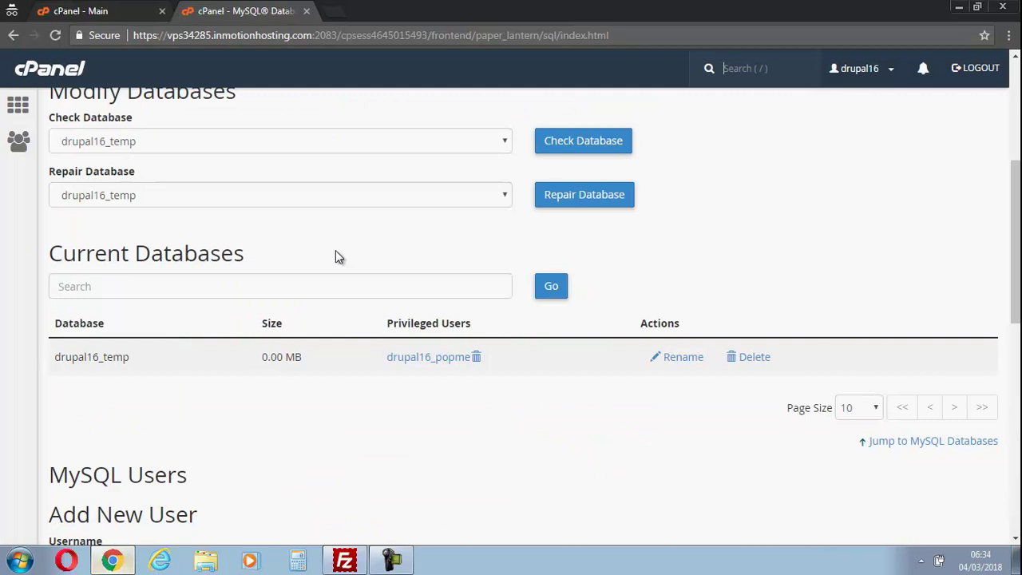
{"action": "left_click", "coordinate": [128, 8]}
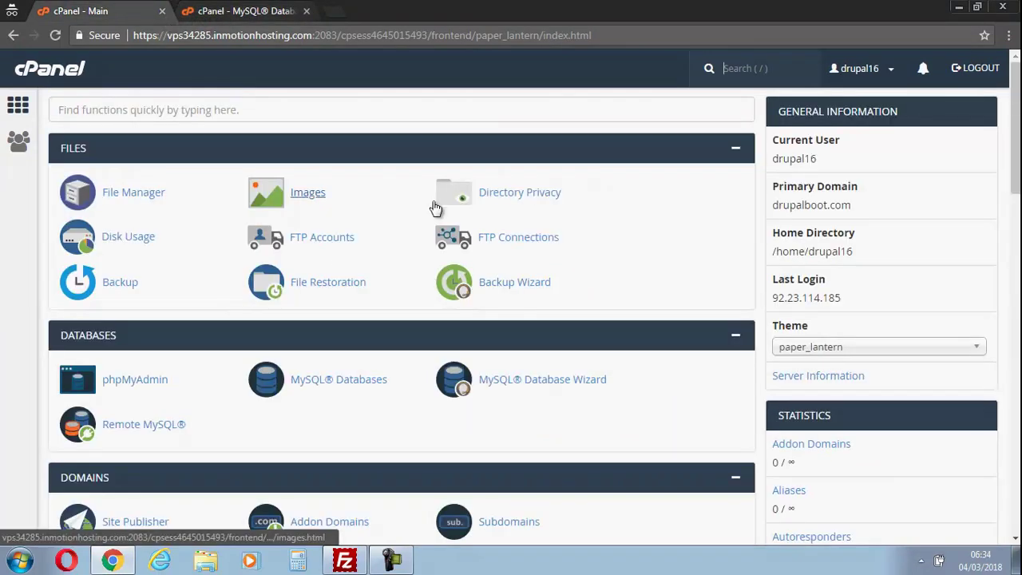
{"action": "left_click", "coordinate": [166, 199]}
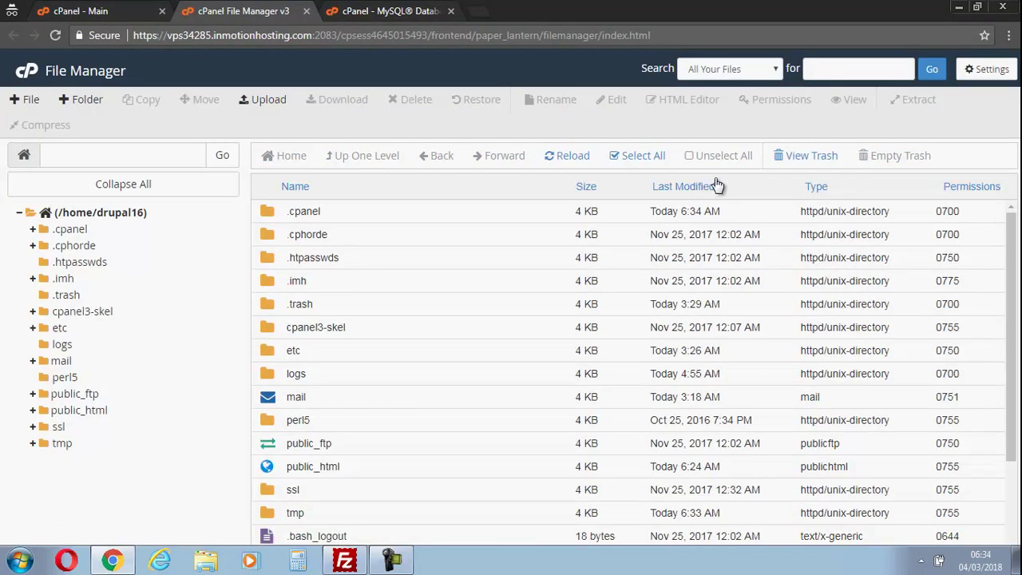
{"action": "left_click_drag", "start_coordinate": [1012, 243], "coordinate": [999, 324]}
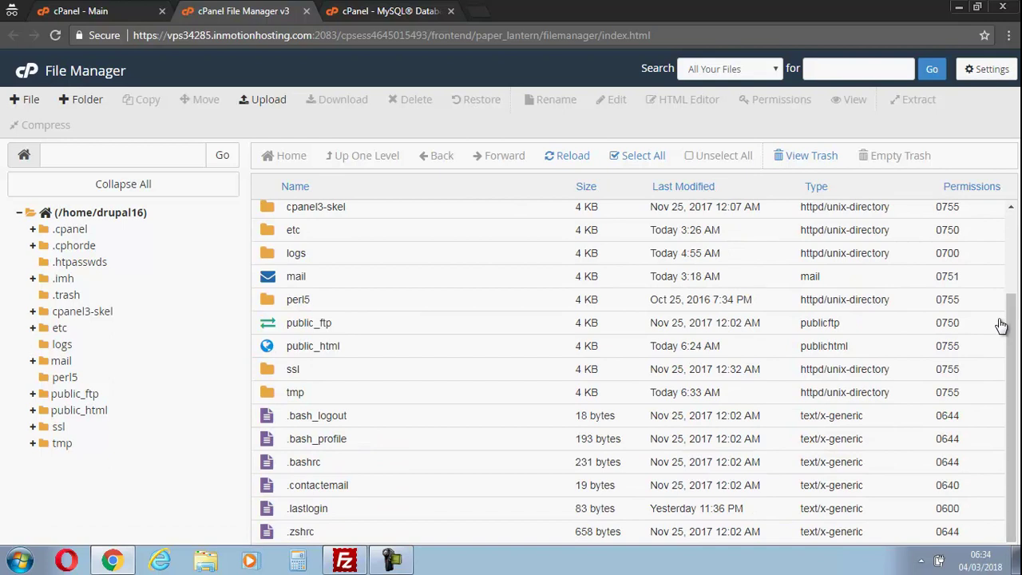
{"action": "double_click", "coordinate": [265, 345]}
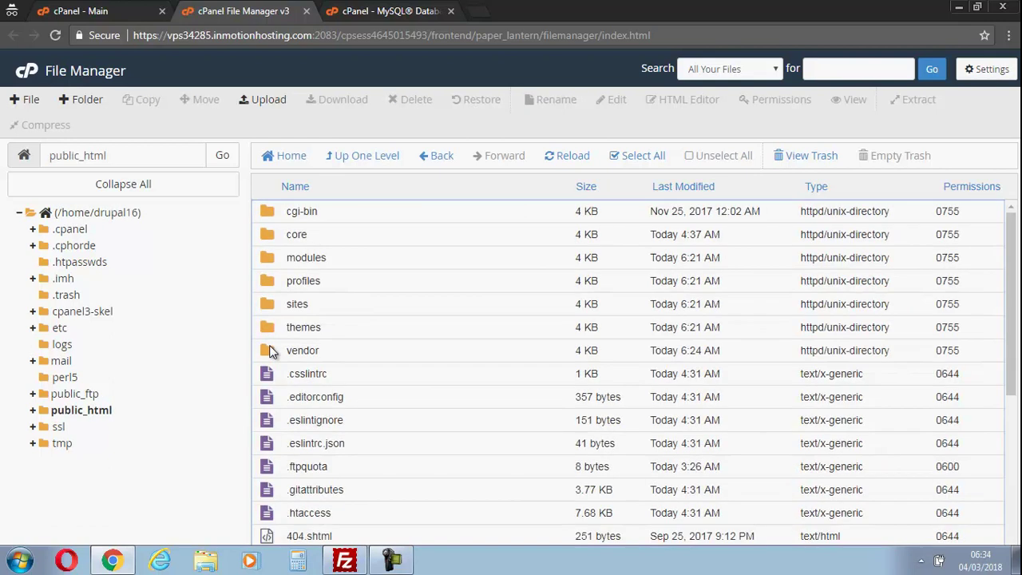
Scroll public_html to check the Drupal core, modules and vendor folders, then return to FileZilla.
{"action": "left_click_drag", "start_coordinate": [1010, 238], "coordinate": [971, 255]}
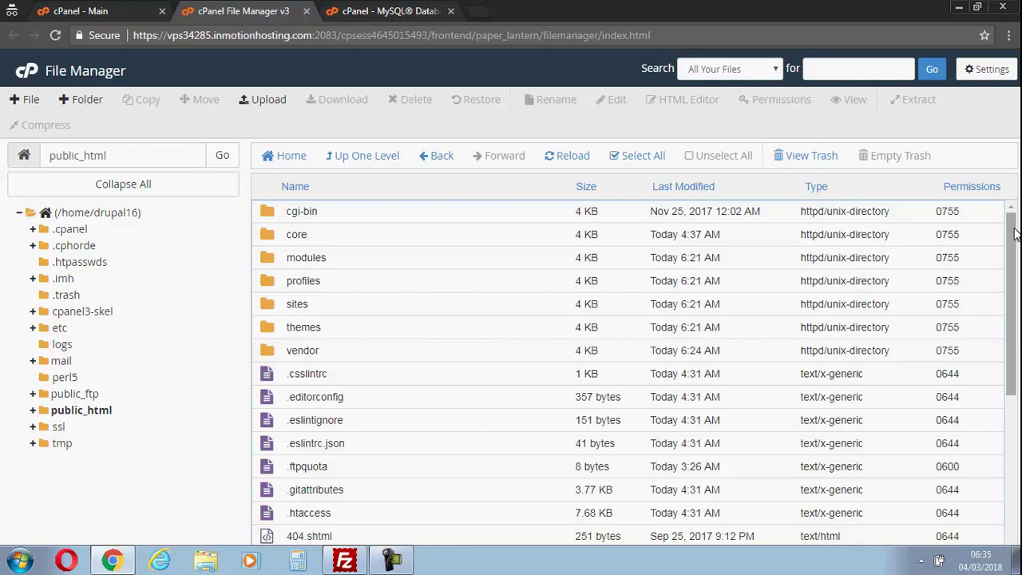
{"action": "left_click_drag", "start_coordinate": [1014, 232], "coordinate": [985, 388]}
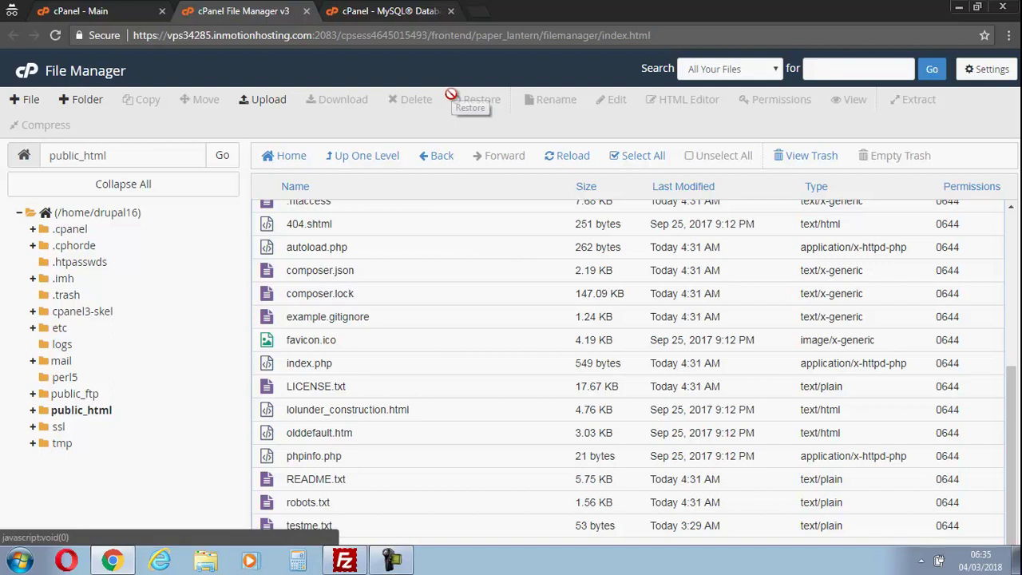
{"action": "left_click", "coordinate": [344, 561]}
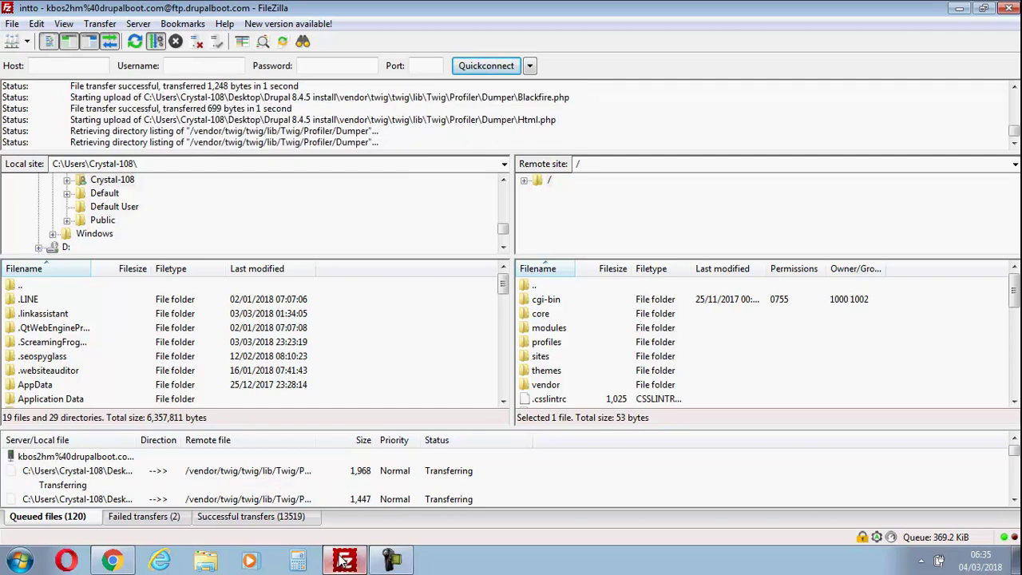
Close the MySQL Databases and File Manager tabs, keeping only cPanel's main page, and go back to FileZilla.
{"action": "left_click", "coordinate": [344, 561]}
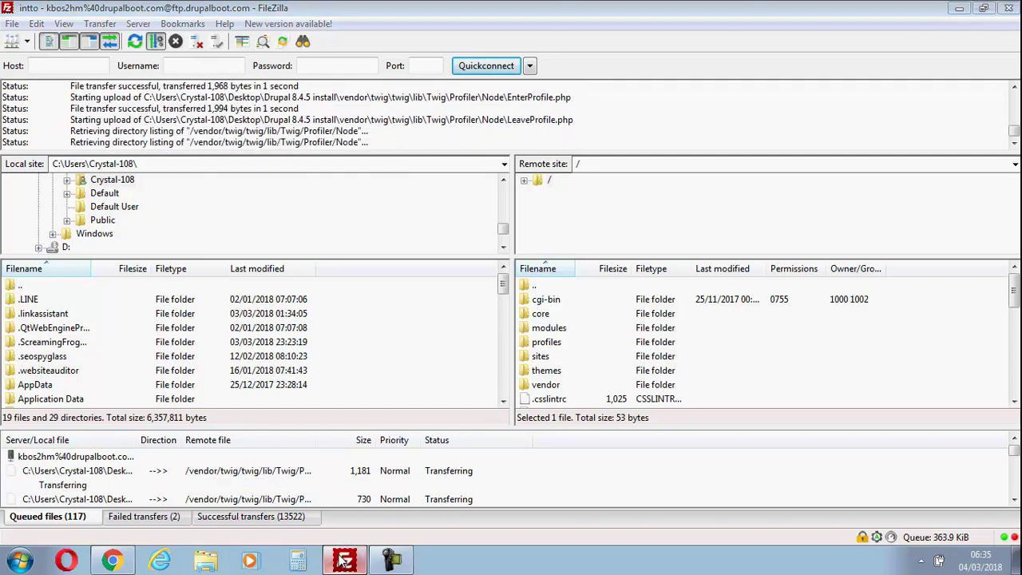
{"action": "left_click", "coordinate": [359, 10]}
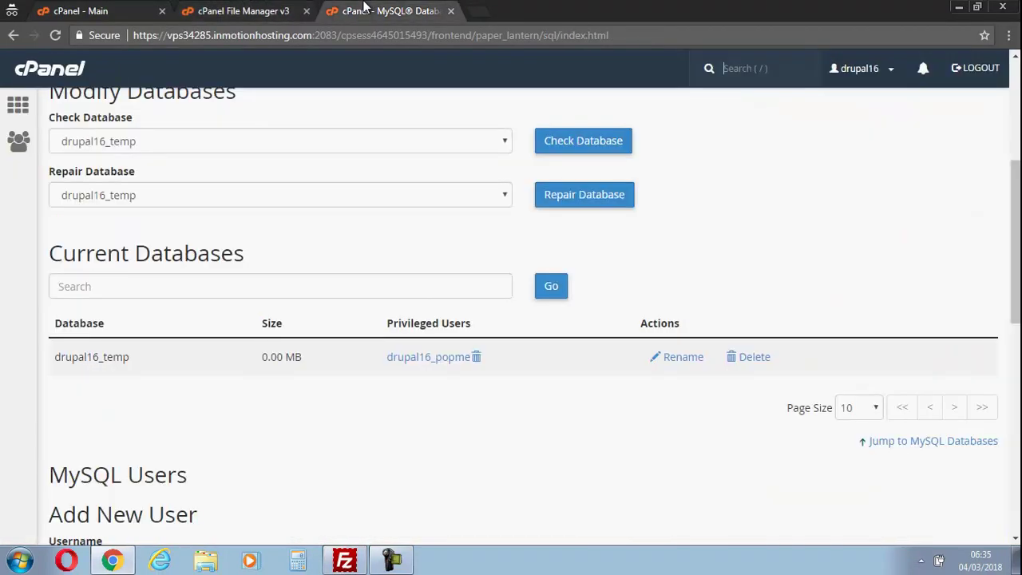
{"action": "left_click", "coordinate": [450, 11]}
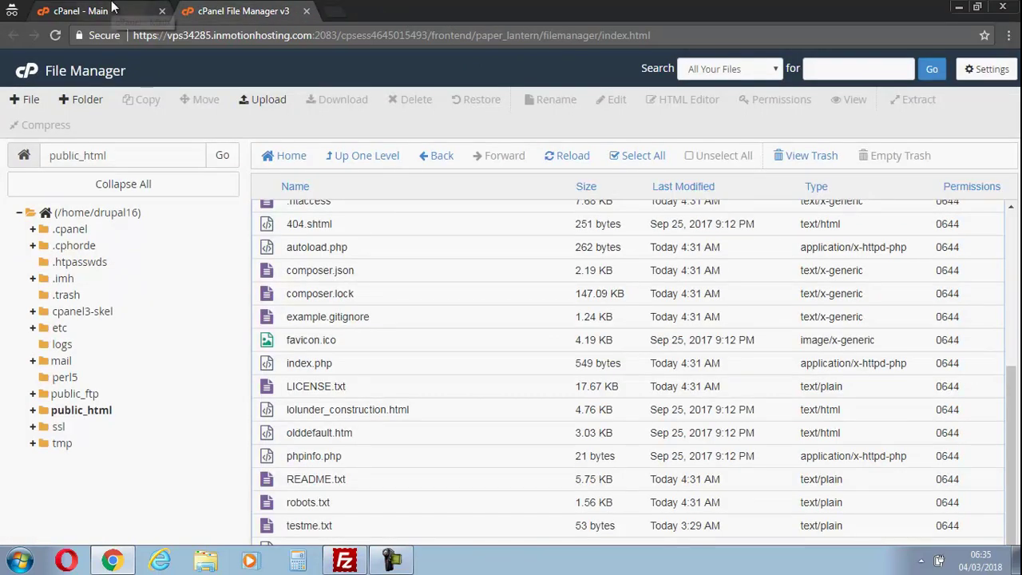
{"action": "left_click", "coordinate": [104, 11]}
{"action": "left_click", "coordinate": [295, 10]}
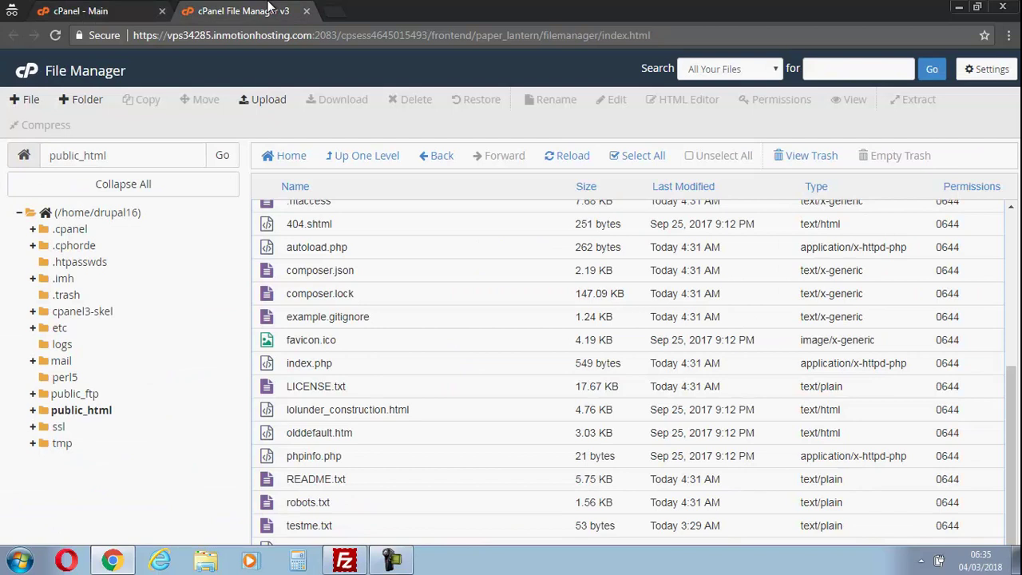
{"action": "left_click", "coordinate": [306, 12]}
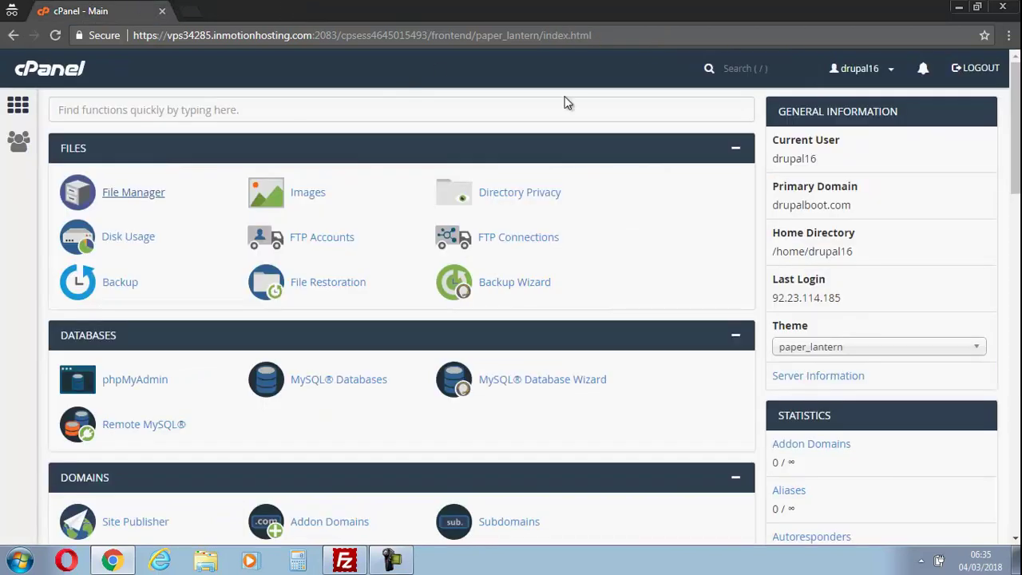
{"action": "mouse_move", "coordinate": [1014, 126]}
{"action": "left_mouse_down"}
{"action": "mouse_move", "coordinate": [1008, 217]}
{"action": "mouse_move", "coordinate": [1014, 125]}
{"action": "left_mouse_up"}
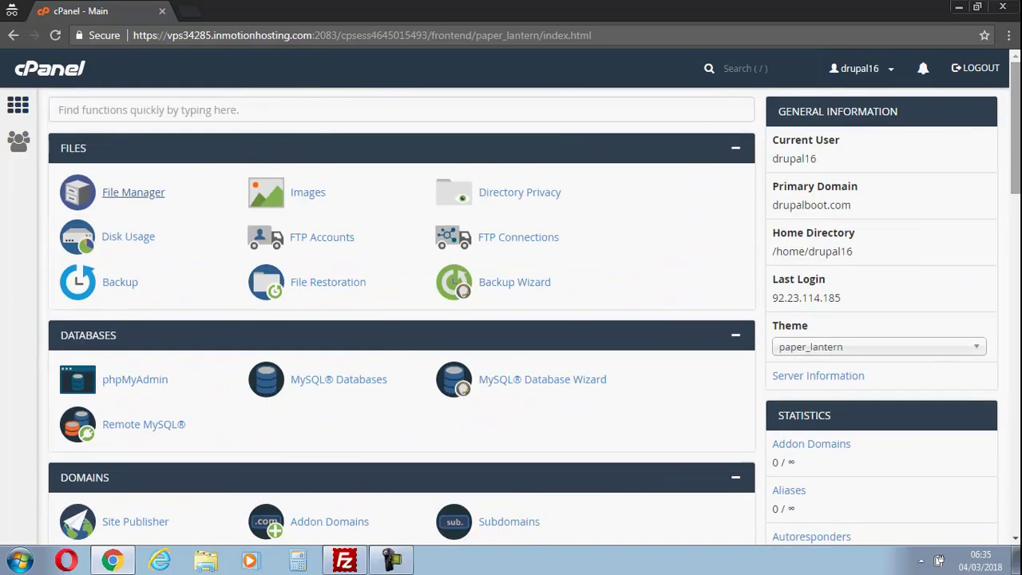
{"action": "left_click", "coordinate": [345, 561]}
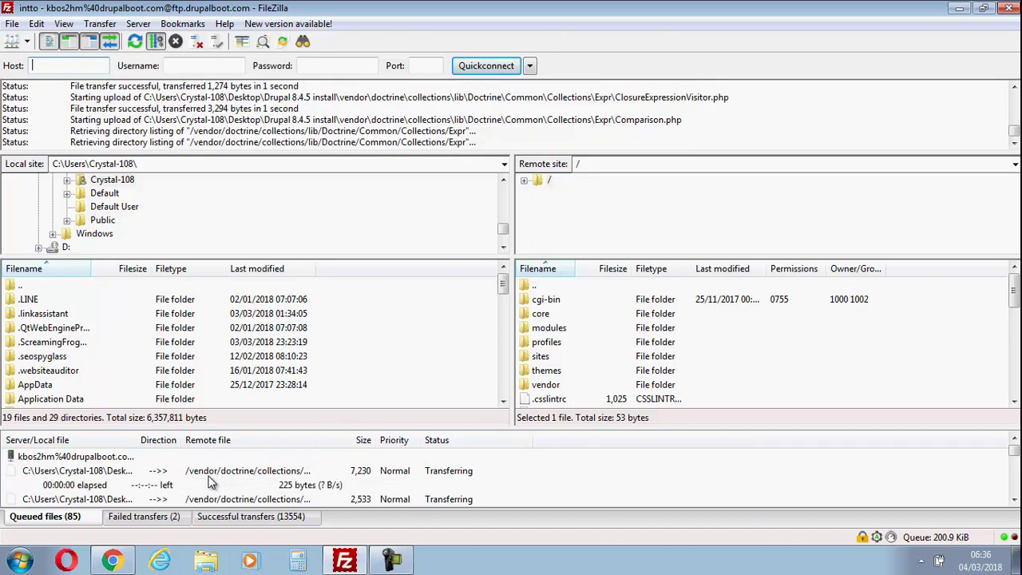
Reset and requeue the two failed uploads, then check the Successful and Queued transfer lists.
{"action": "left_click", "coordinate": [158, 518]}
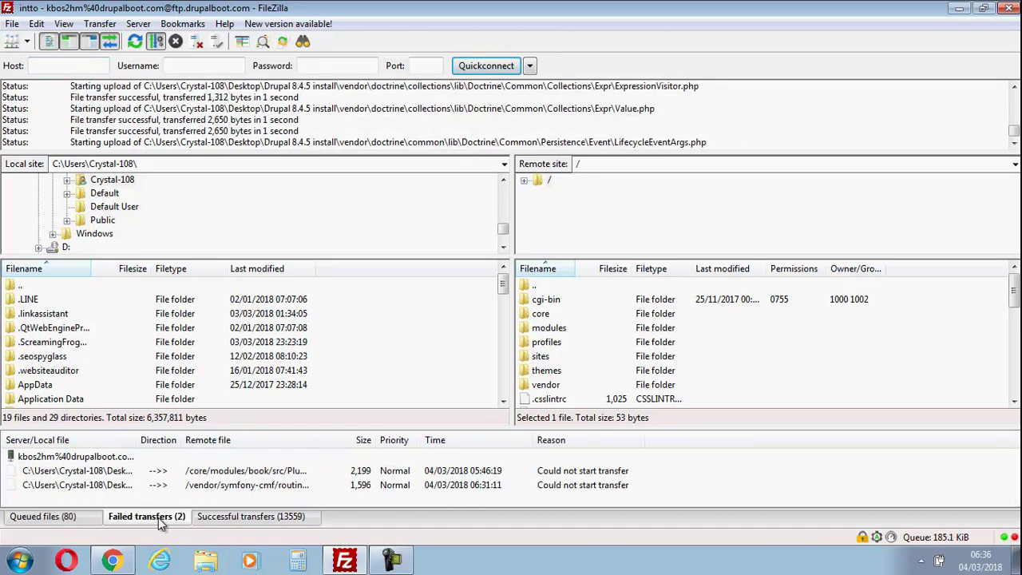
{"action": "left_click", "coordinate": [99, 475]}
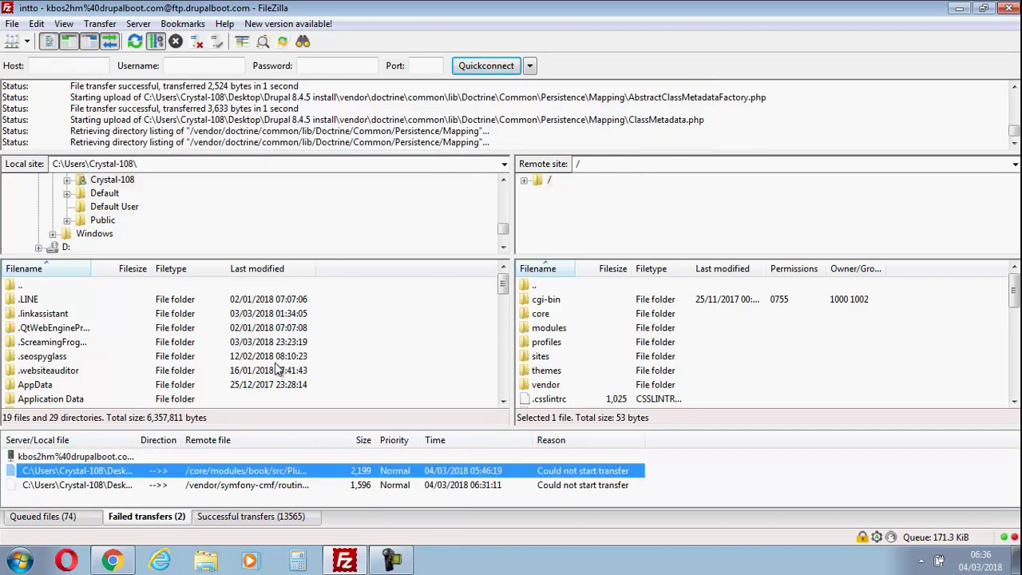
{"action": "right_click", "coordinate": [90, 475]}
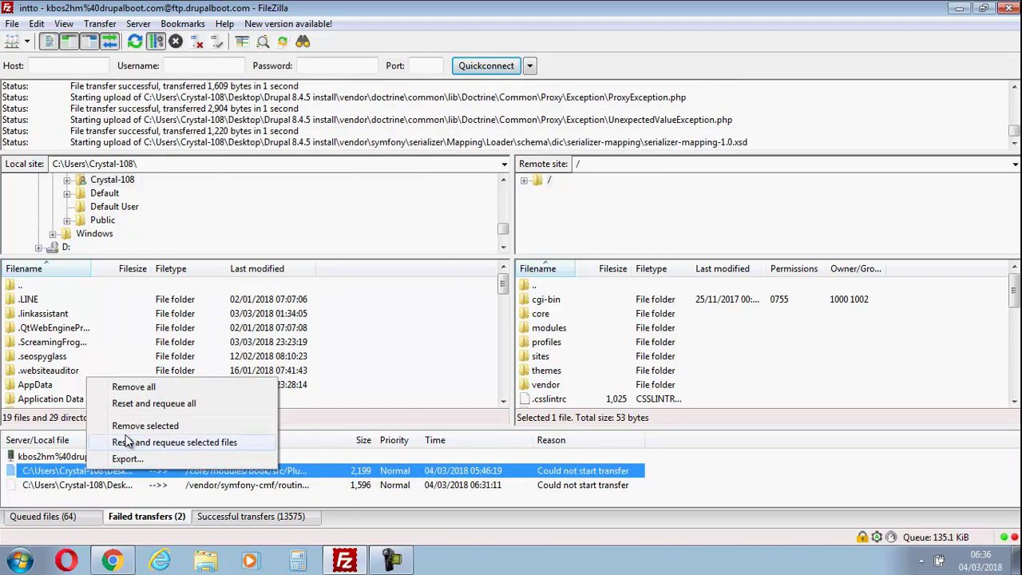
{"action": "left_click", "coordinate": [60, 457]}
{"action": "right_click", "coordinate": [67, 457]}
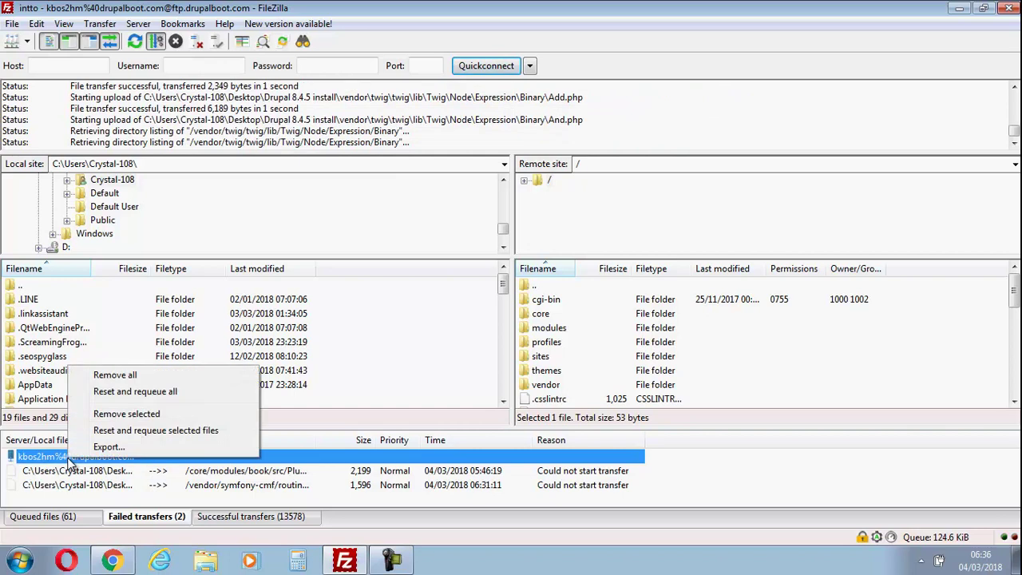
{"action": "left_click", "coordinate": [159, 432]}
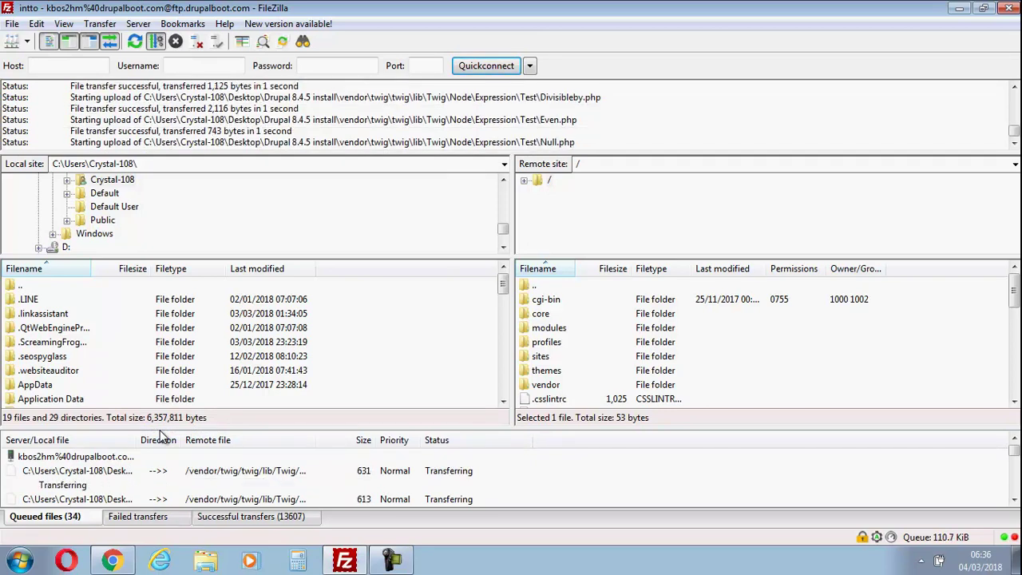
{"action": "left_click", "coordinate": [231, 519]}
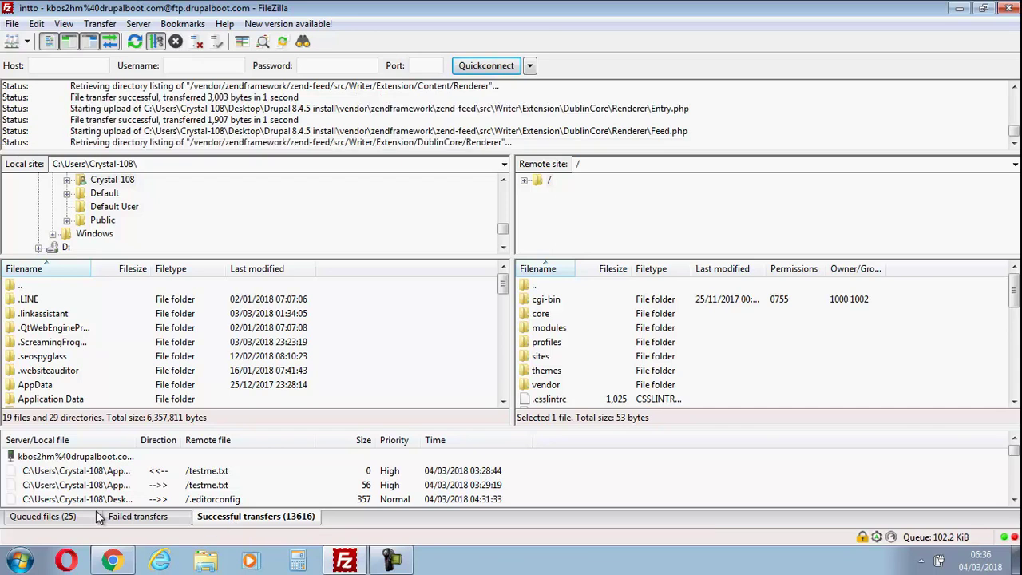
{"action": "left_click", "coordinate": [58, 519]}
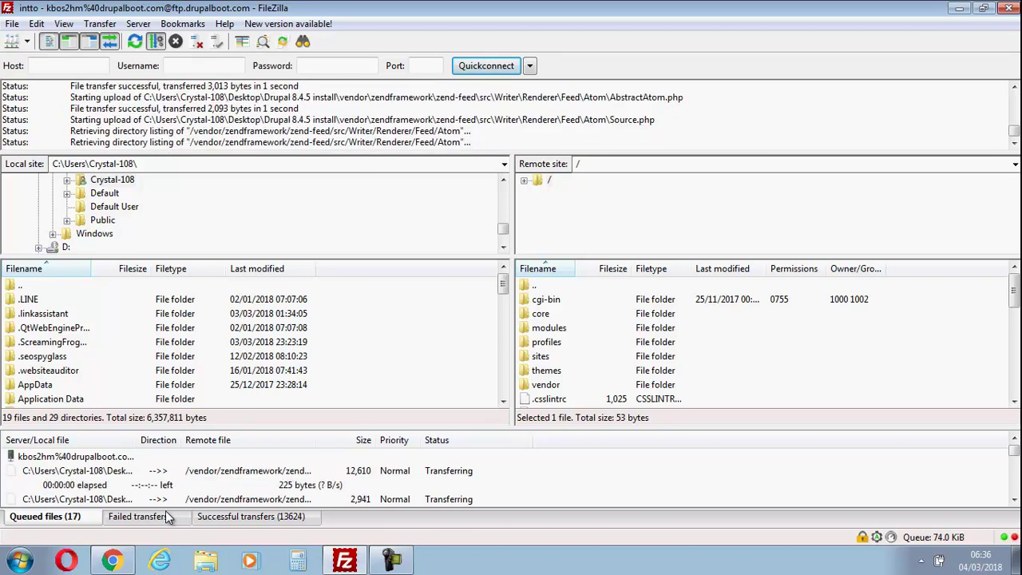
Open a new browser tab beside cPanel, then confirm FileZilla's upload queue is empty.
{"action": "left_click", "coordinate": [111, 562]}
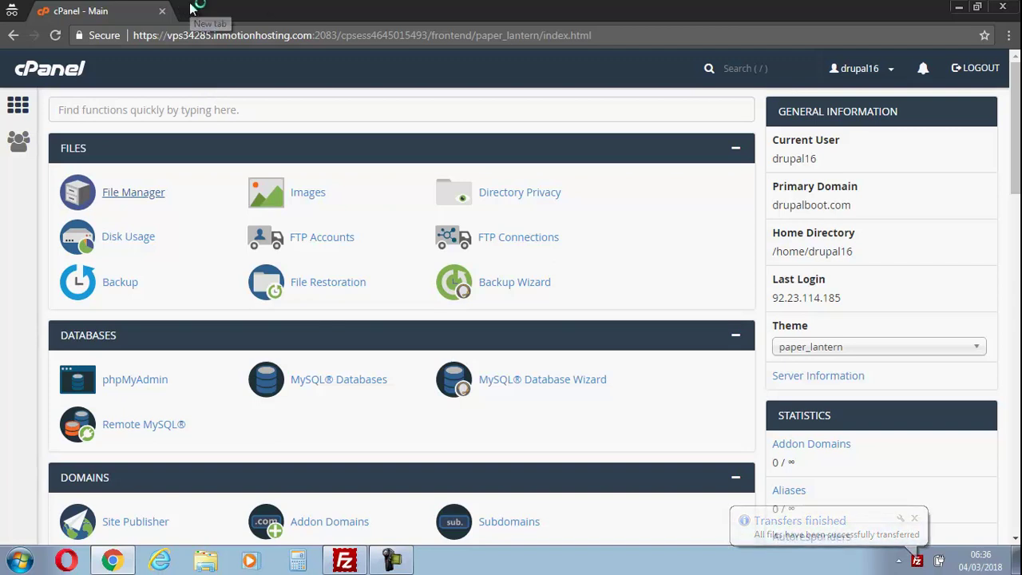
{"action": "left_click", "coordinate": [189, 9]}
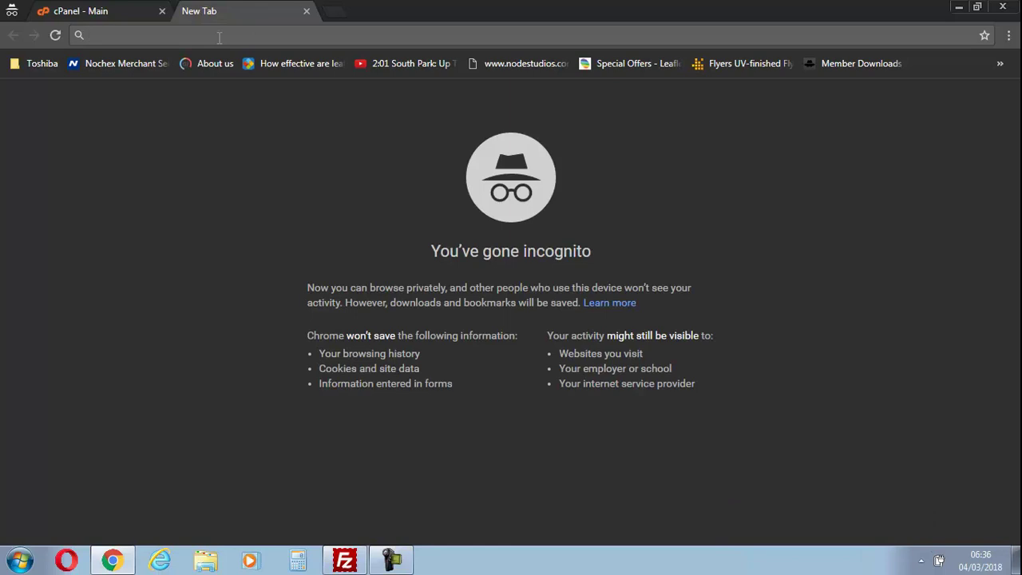
{"action": "left_click", "coordinate": [96, 9]}
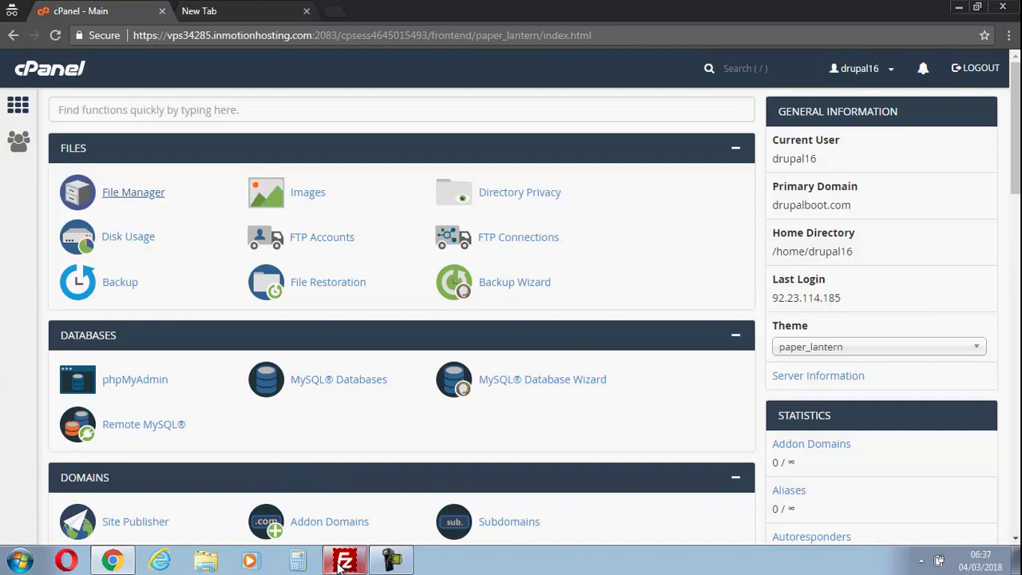
{"action": "left_click", "coordinate": [396, 562]}
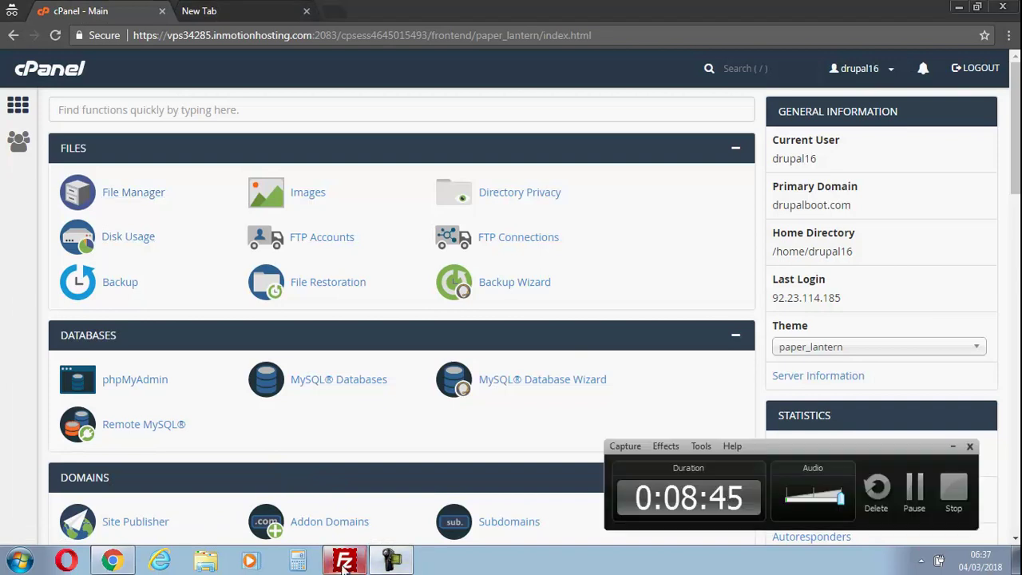
{"action": "left_click", "coordinate": [345, 562]}
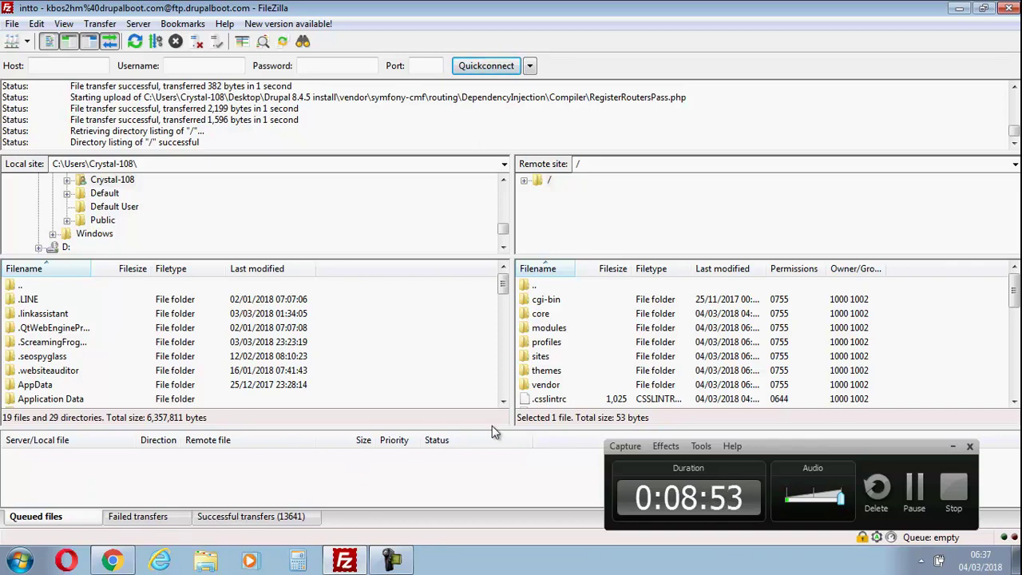
{"action": "left_click", "coordinate": [914, 483]}
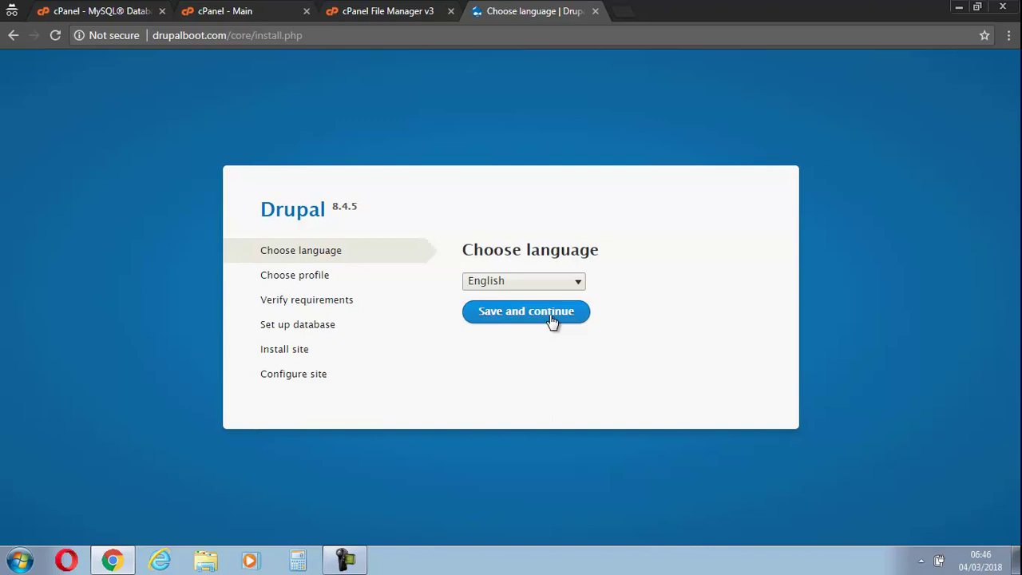
Keep English as the install language and the Standard installation profile.
{"action": "left_click", "coordinate": [551, 319]}
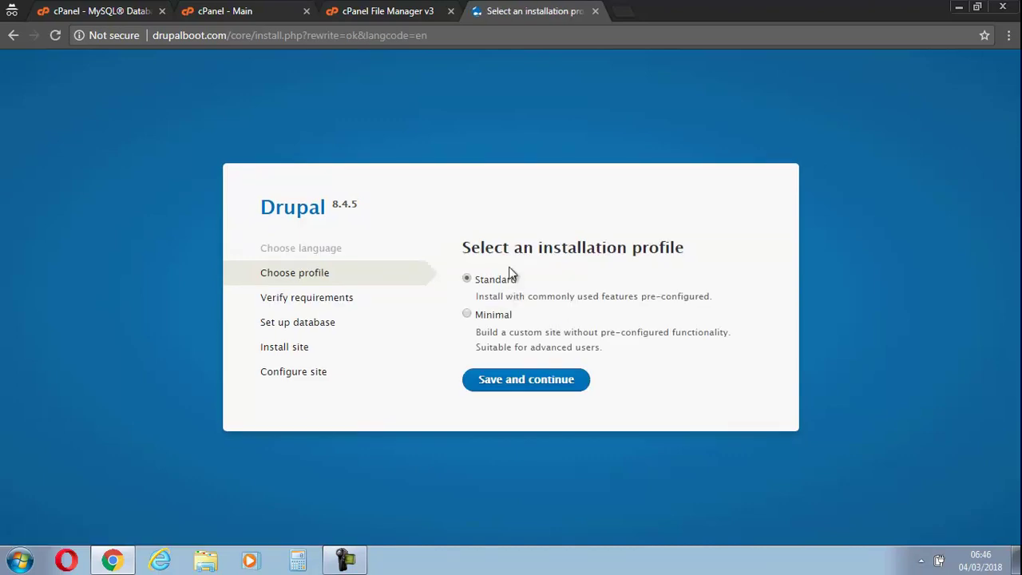
{"action": "left_click", "coordinate": [546, 387]}
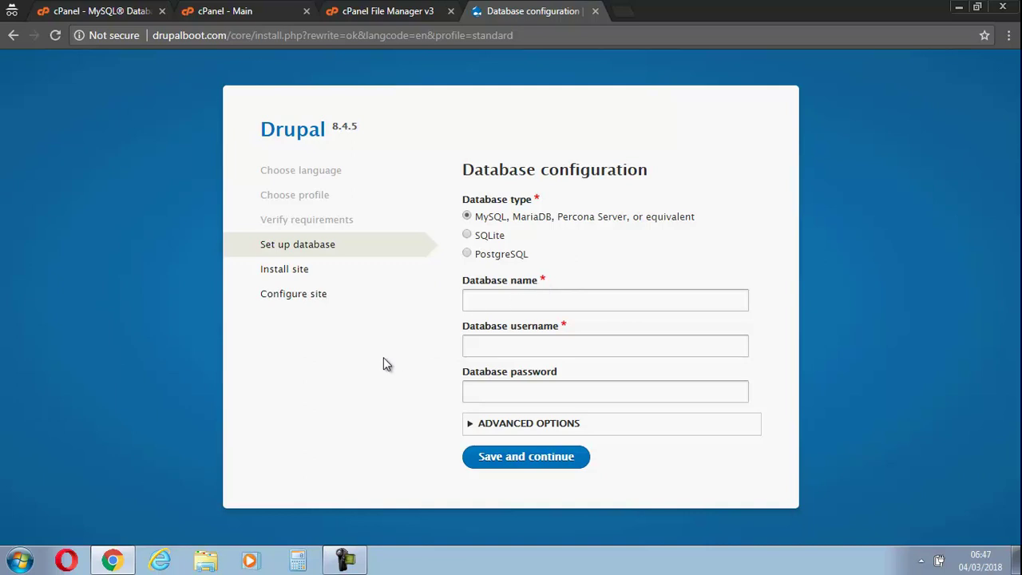
Submit the database name, username and password, and let the Drupal installation run to completion.
{"action": "left_click", "coordinate": [345, 562]}
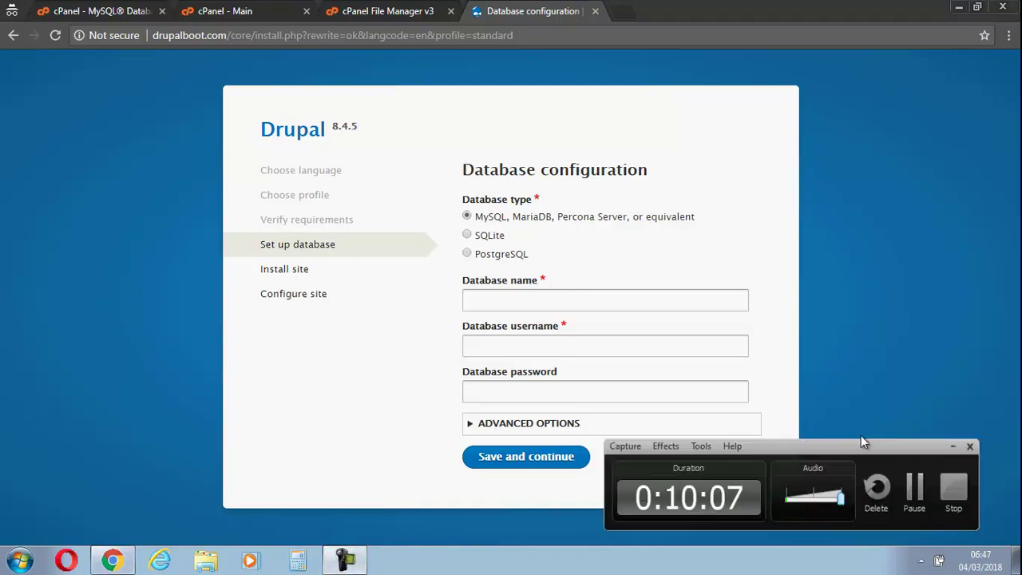
{"action": "left_click", "coordinate": [916, 487]}
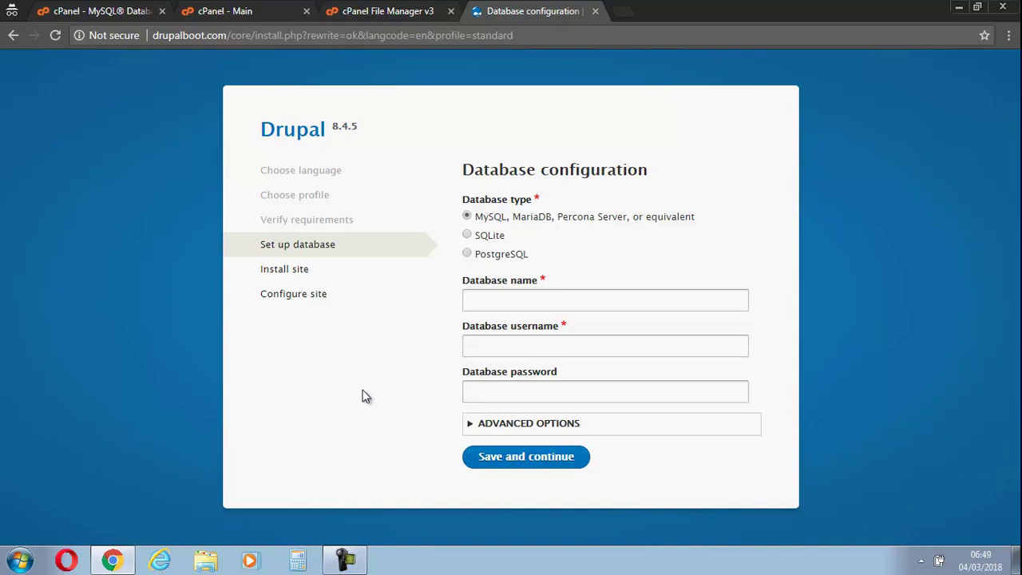
{"action": "left_click", "coordinate": [344, 559]}
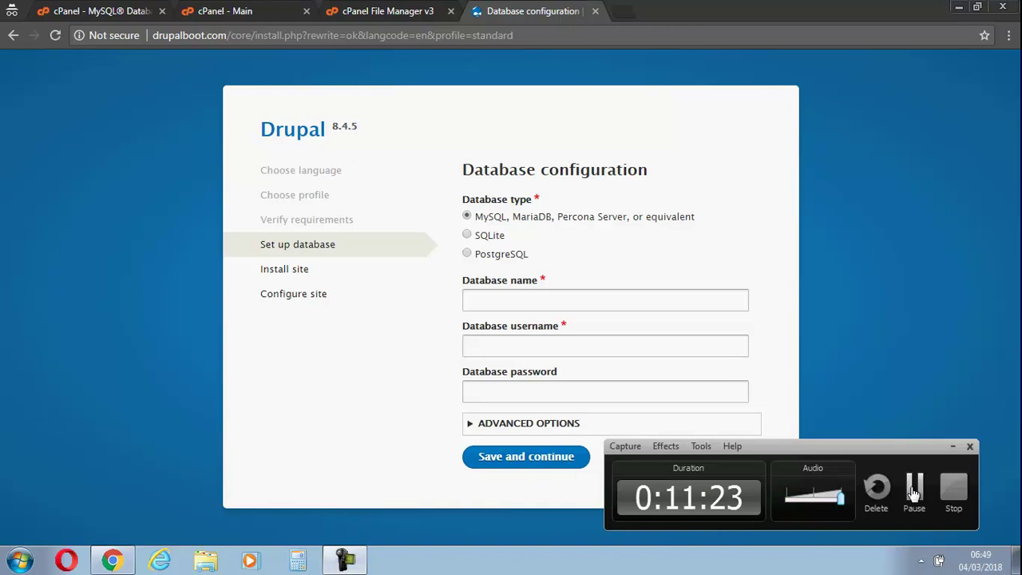
{"action": "left_click", "coordinate": [914, 487]}
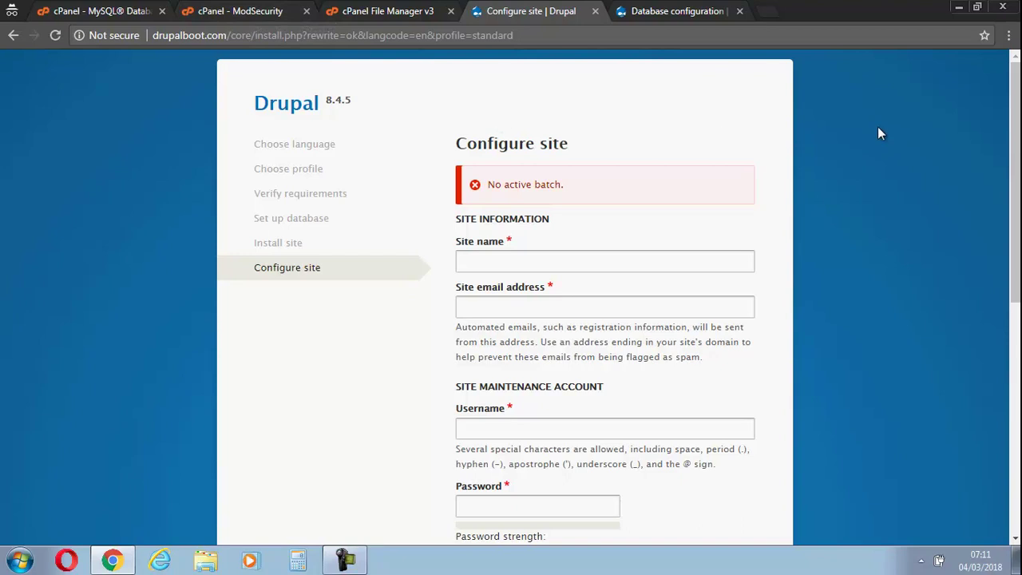
Scroll through the Configure site form's site information, maintenance account and regional settings fields.
{"action": "scroll", "coordinate": [970, 262], "scroll_direction": "down", "scroll_amount": 6}
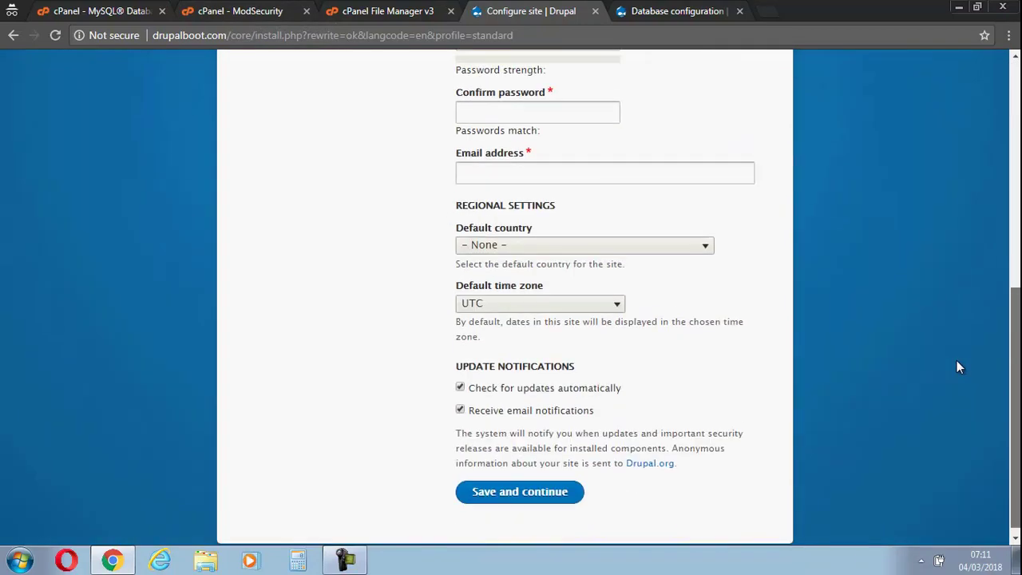
{"action": "scroll", "coordinate": [996, 285], "scroll_direction": "up", "scroll_amount": 5}
{"action": "scroll", "coordinate": [999, 199], "scroll_direction": "up", "scroll_amount": 1}
{"action": "scroll", "coordinate": [999, 198], "scroll_direction": "down", "scroll_amount": 2}
{"action": "scroll", "coordinate": [998, 198], "scroll_direction": "up", "scroll_amount": 2}
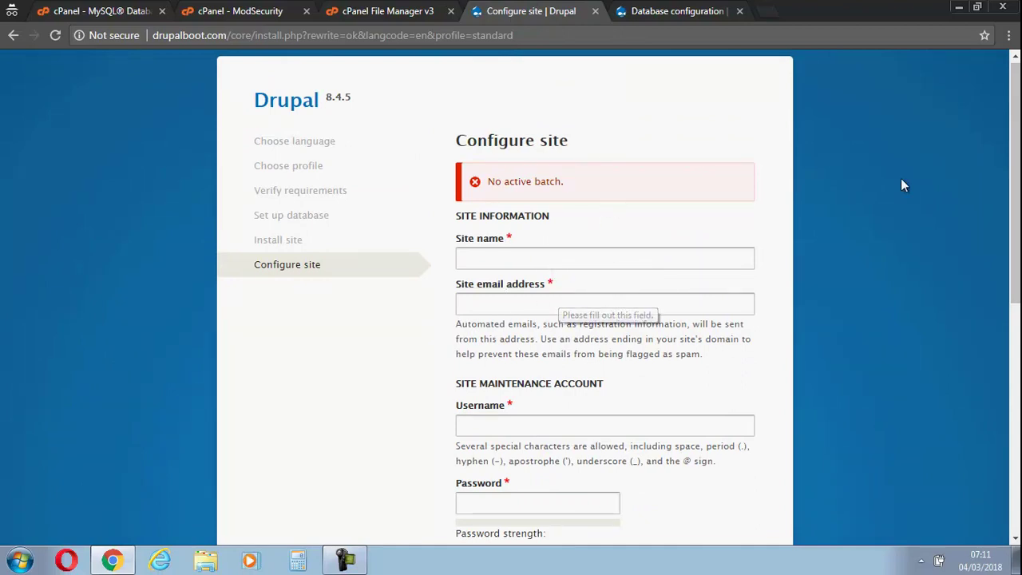
{"action": "scroll", "coordinate": [461, 289], "scroll_direction": "down", "scroll_amount": 2}
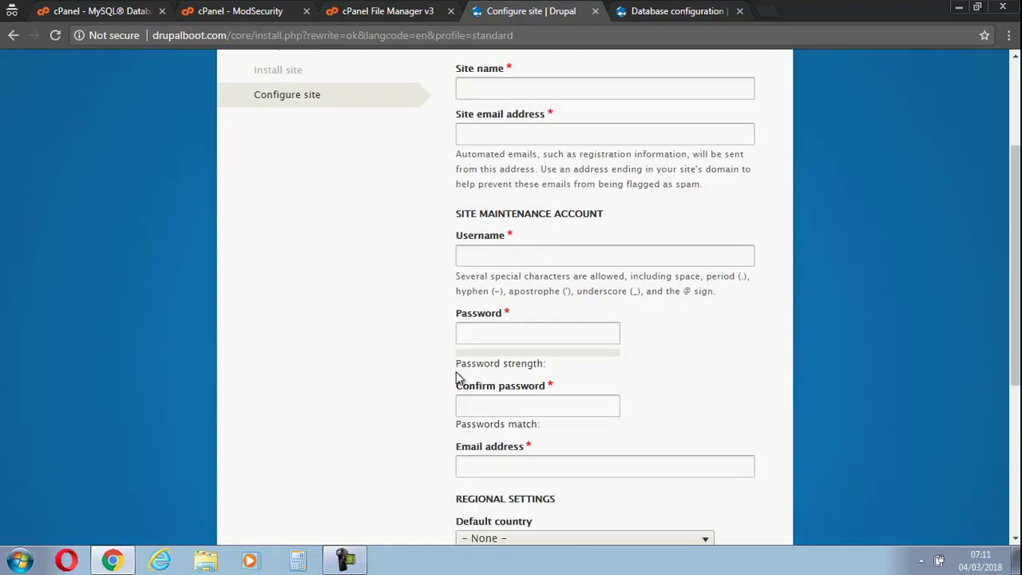
{"action": "left_click_drag", "start_coordinate": [1015, 255], "coordinate": [985, 402]}
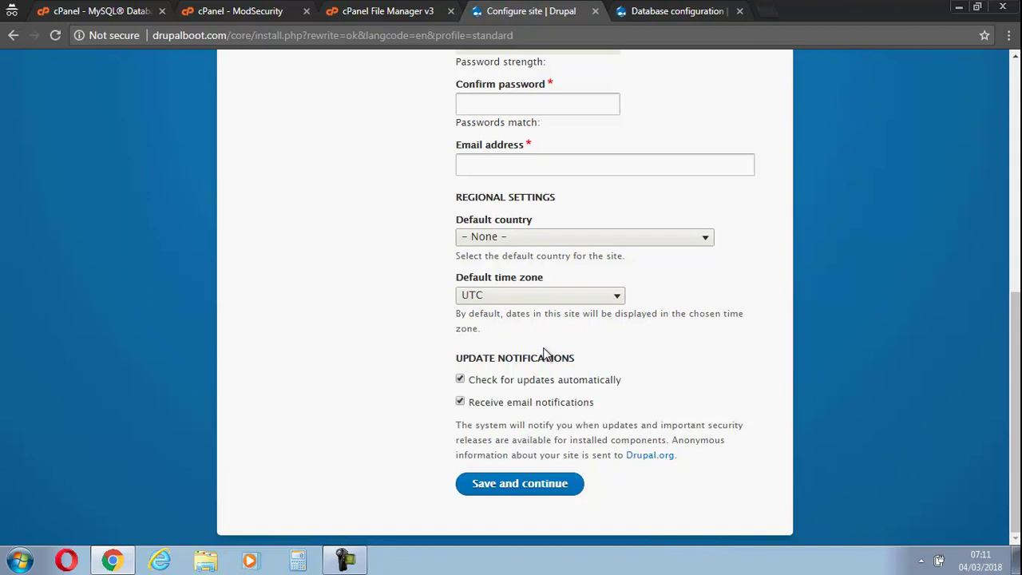
{"action": "left_click_drag", "start_coordinate": [1016, 400], "coordinate": [1016, 162]}
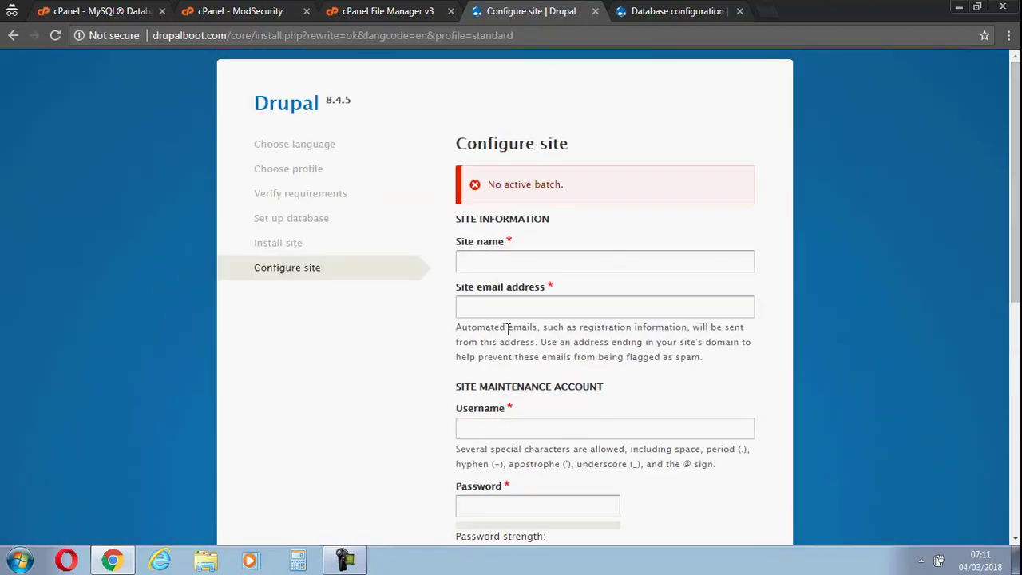
{"action": "left_click", "coordinate": [344, 563]}
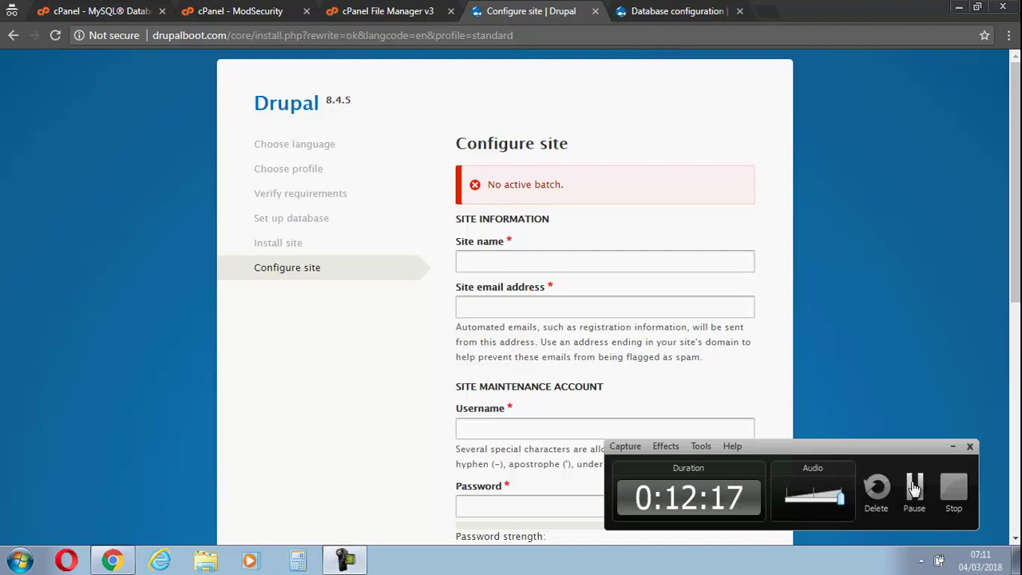
{"action": "left_click", "coordinate": [914, 489]}
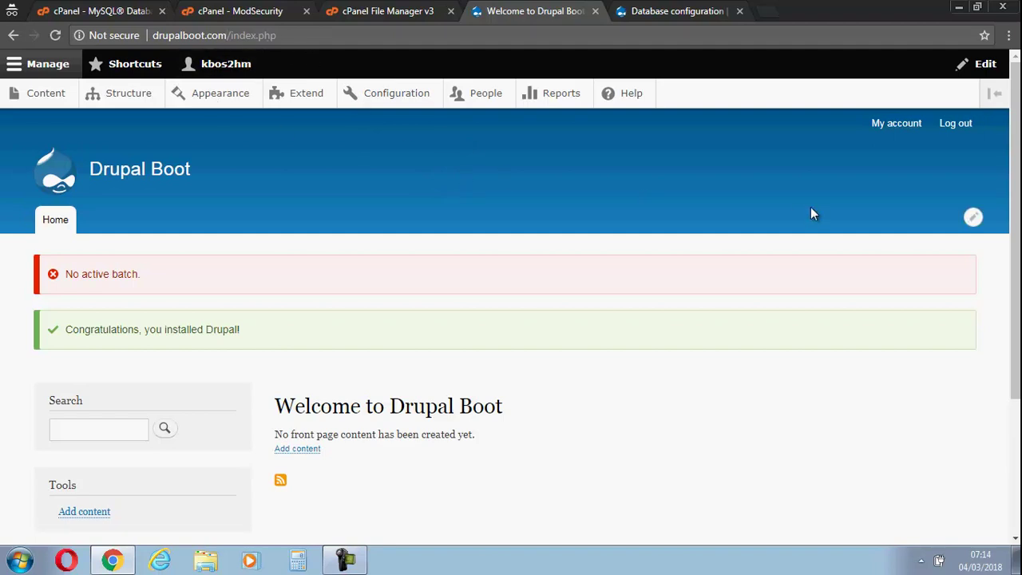
{"action": "left_click_drag", "start_coordinate": [1015, 165], "coordinate": [994, 295]}
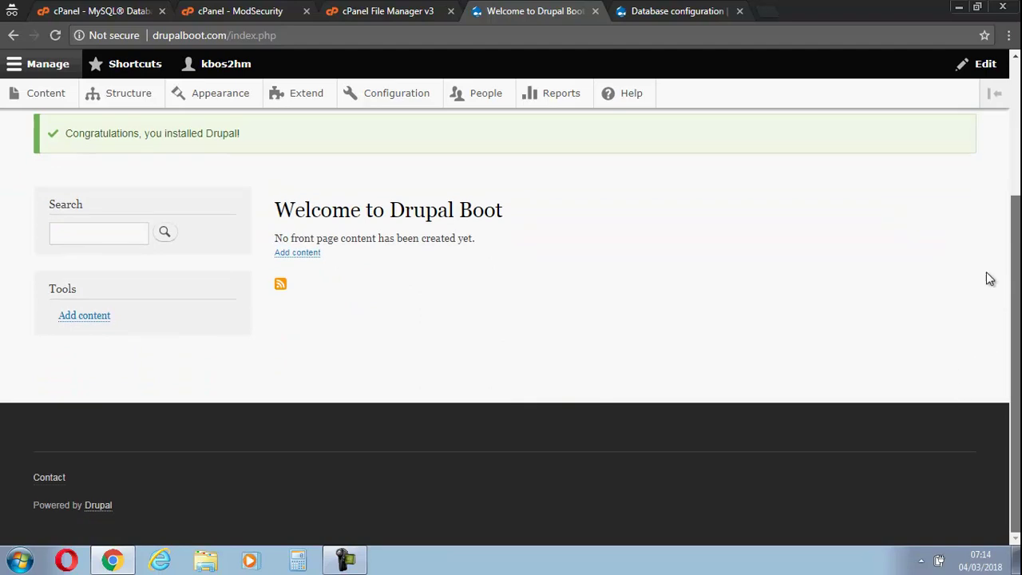
{"action": "scroll", "coordinate": [952, 372], "scroll_direction": "up", "scroll_amount": 3}
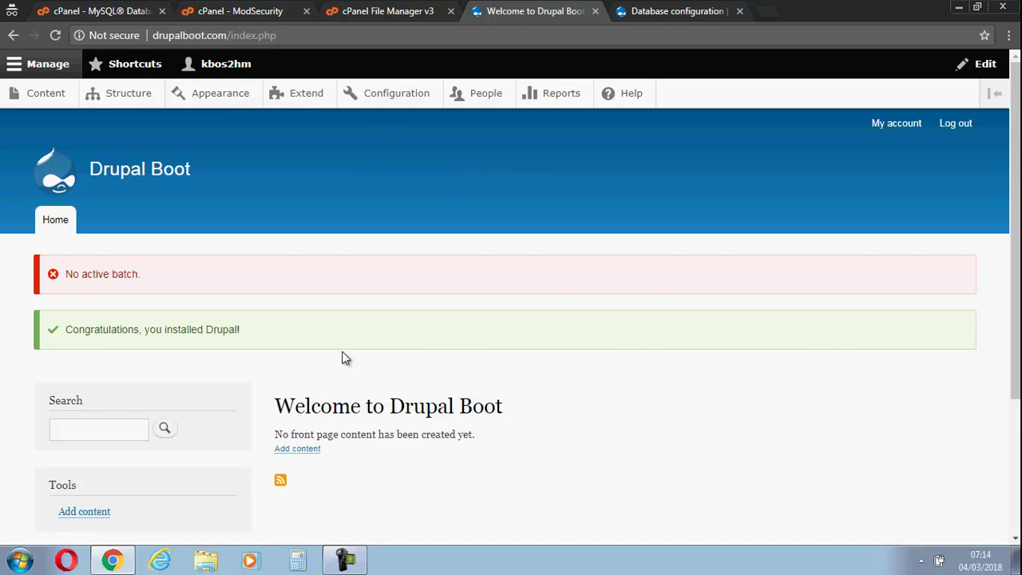
{"action": "left_click", "coordinate": [344, 562]}
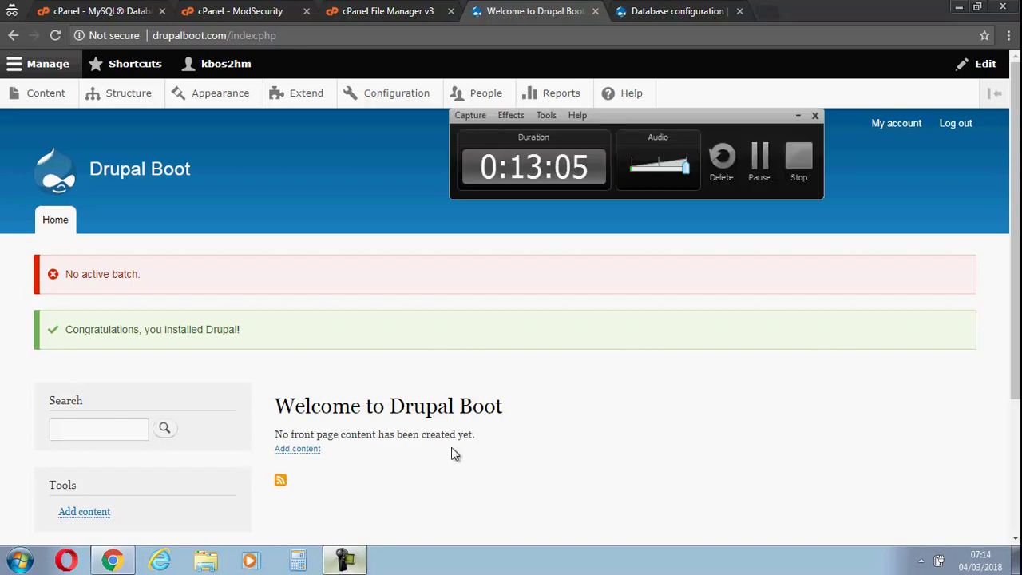